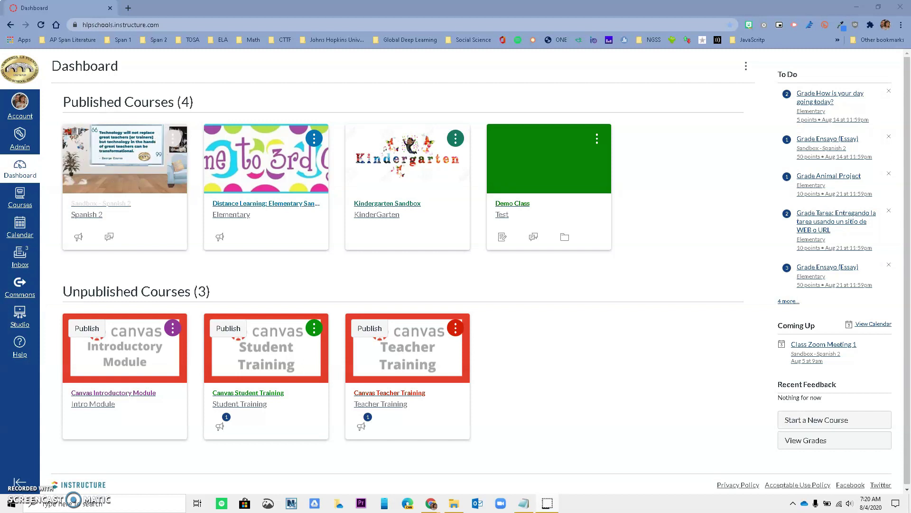
# Open the Sandbox - Spanish 2 course's Settings page and scroll to the grading scheme option.
pyautogui.click(114, 152)
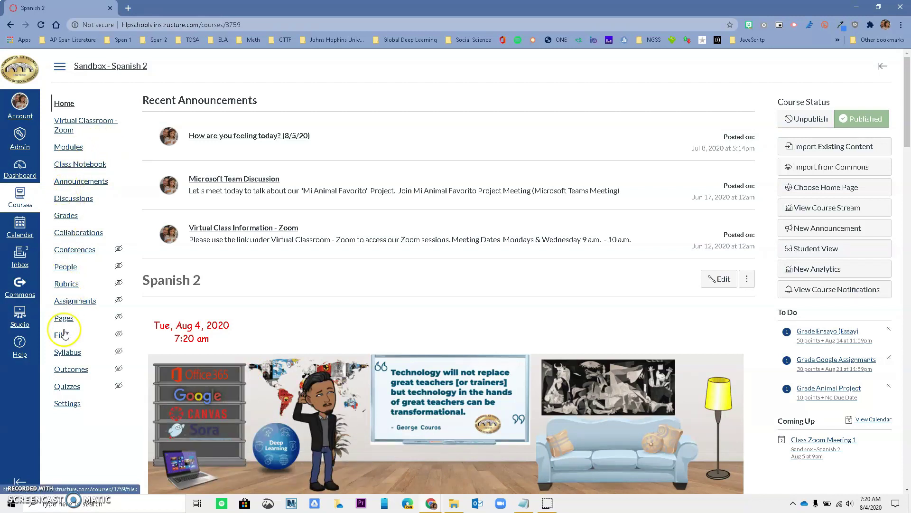
pyautogui.click(65, 406)
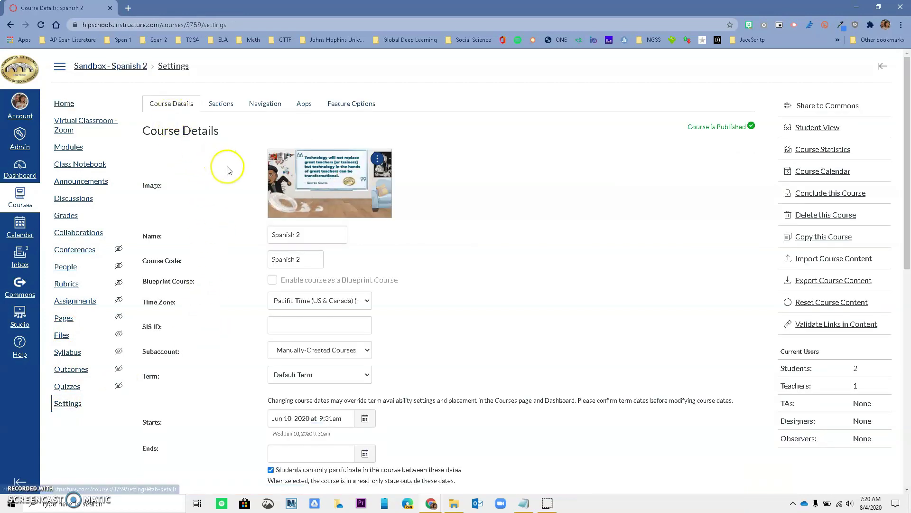
pyautogui.scroll(-5, 231, 172)
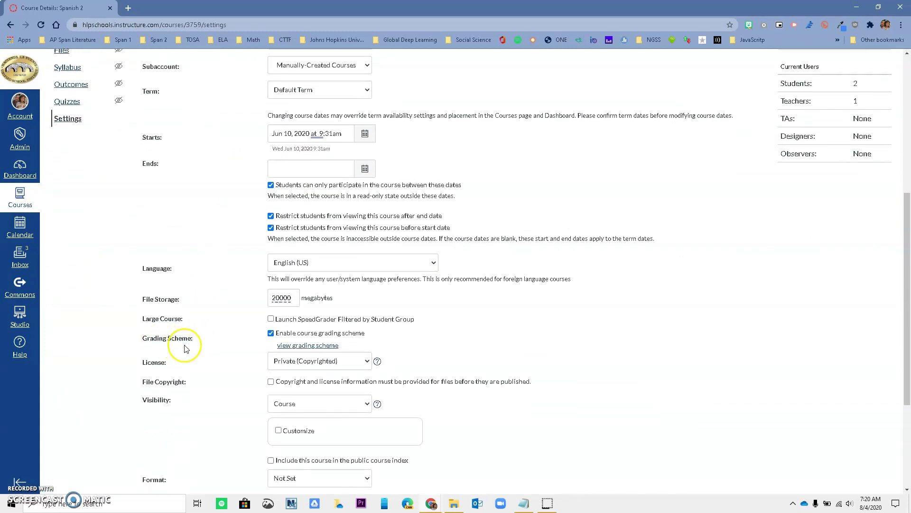
# Keep the course grading scheme enabled and save the Spanish 2 scheme with A starting at 92%.
pyautogui.click(272, 336)
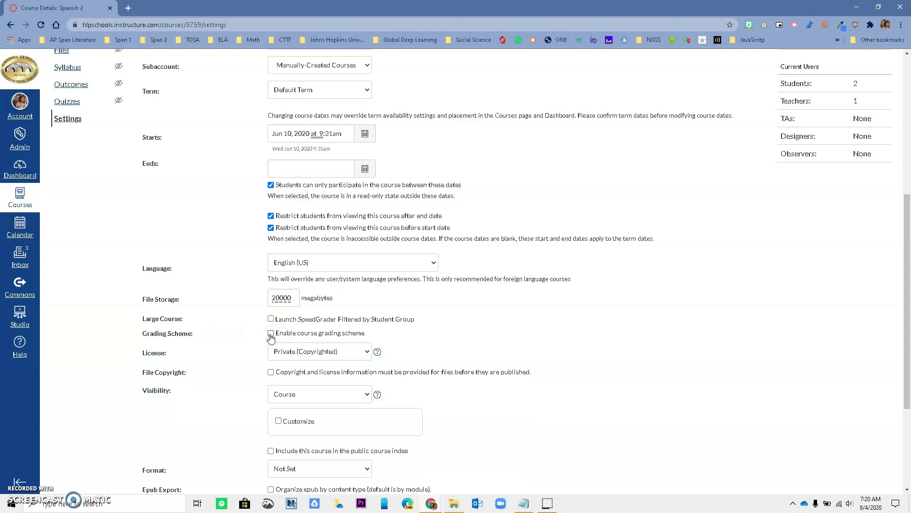
pyautogui.click(271, 334)
pyautogui.click(298, 347)
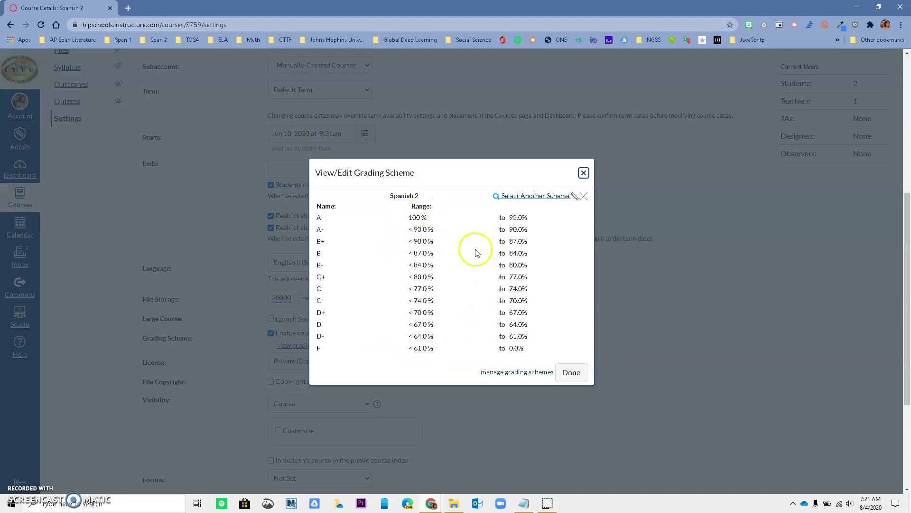
pyautogui.click(575, 195)
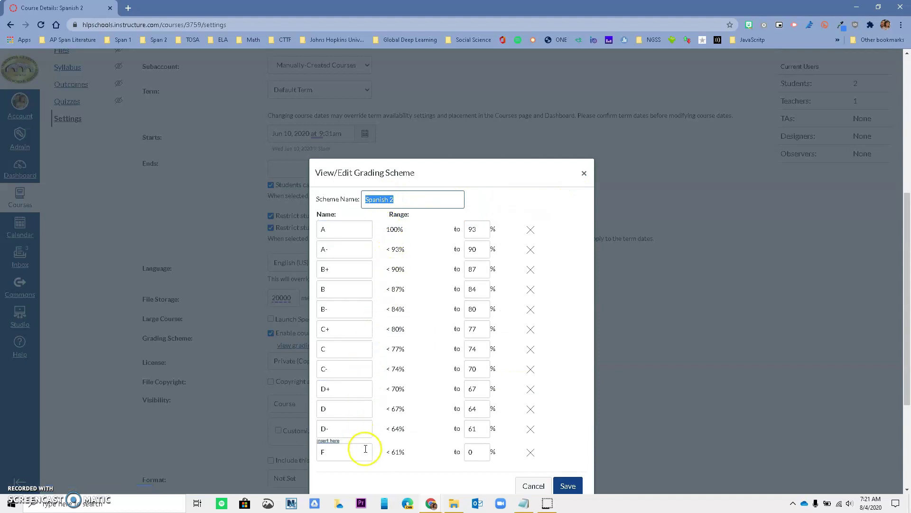
pyautogui.click(572, 487)
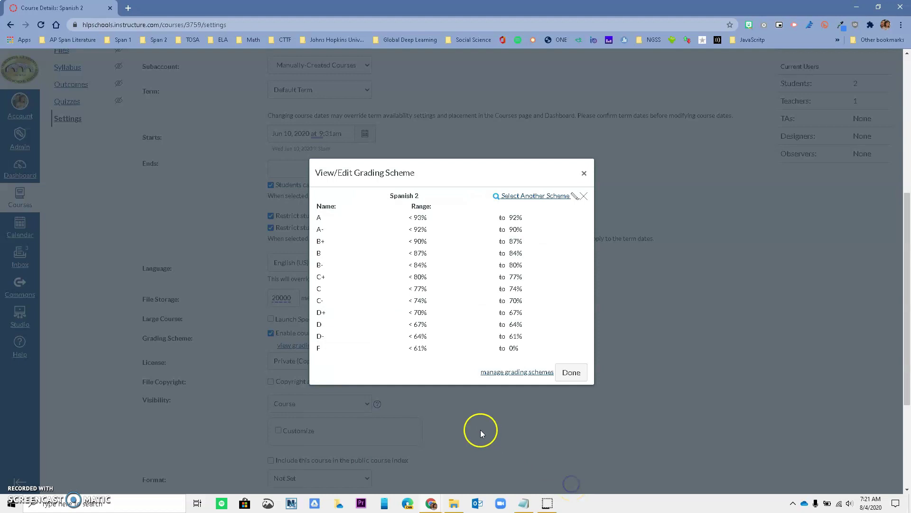
pyautogui.click(575, 372)
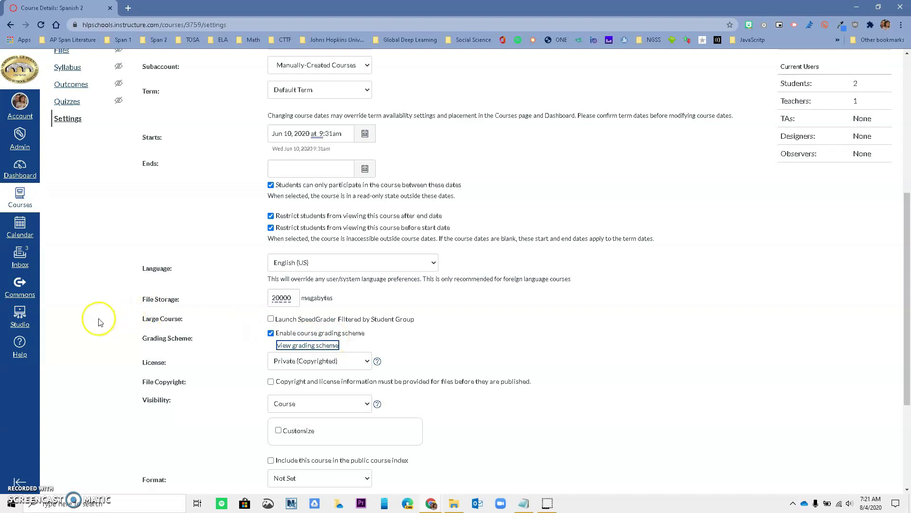
# Go to the Spanish 2 Assignments page and look over the Assignments, Essays and Quizzes groups.
pyautogui.scroll(1, 99, 321)
pyautogui.scroll(3, 99, 321)
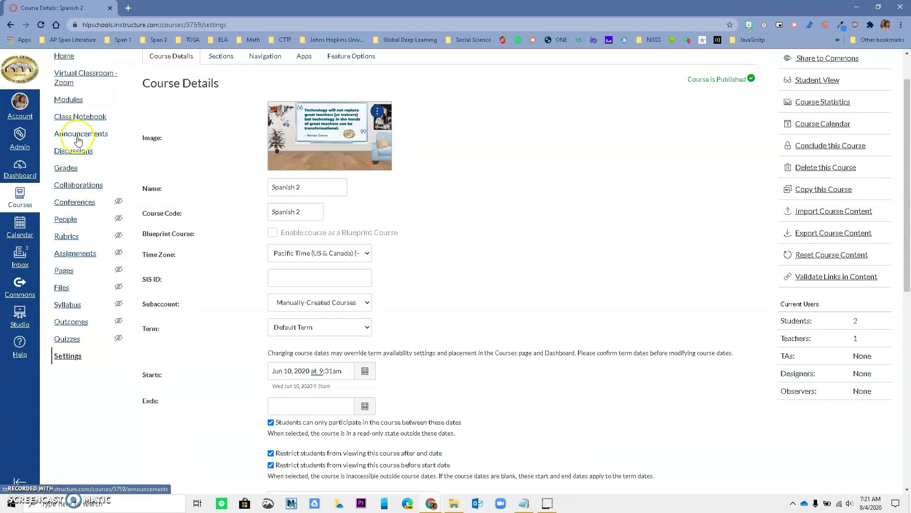
pyautogui.click(75, 253)
pyautogui.click(704, 109)
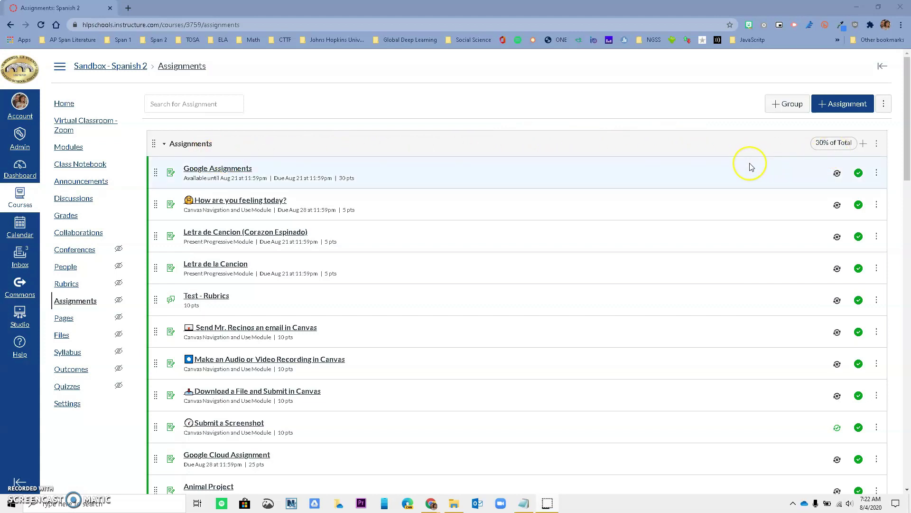
pyautogui.scroll(-6, 750, 167)
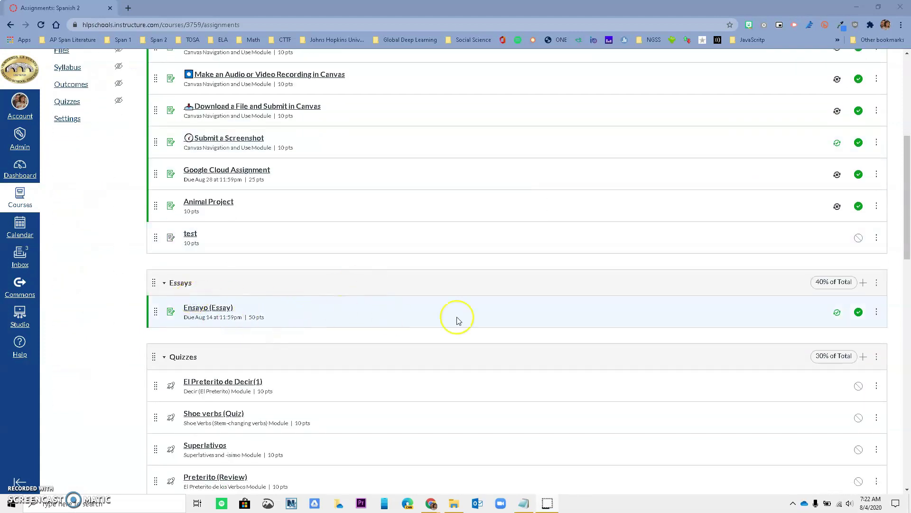
pyautogui.scroll(-1, 675, 308)
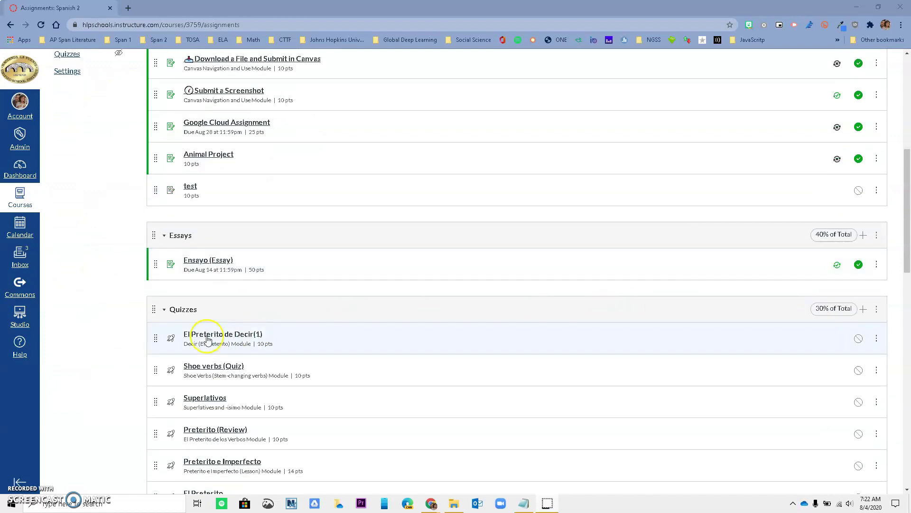
pyautogui.scroll(7, 806, 338)
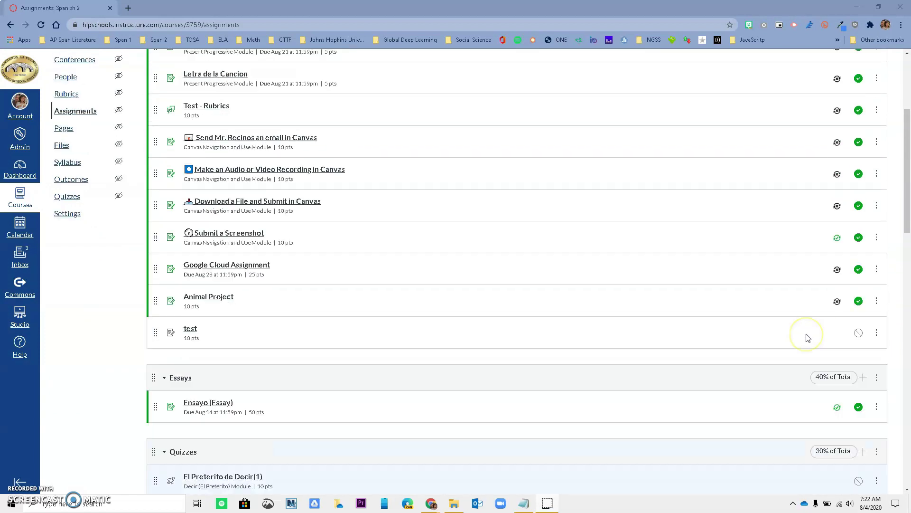
pyautogui.click(777, 105)
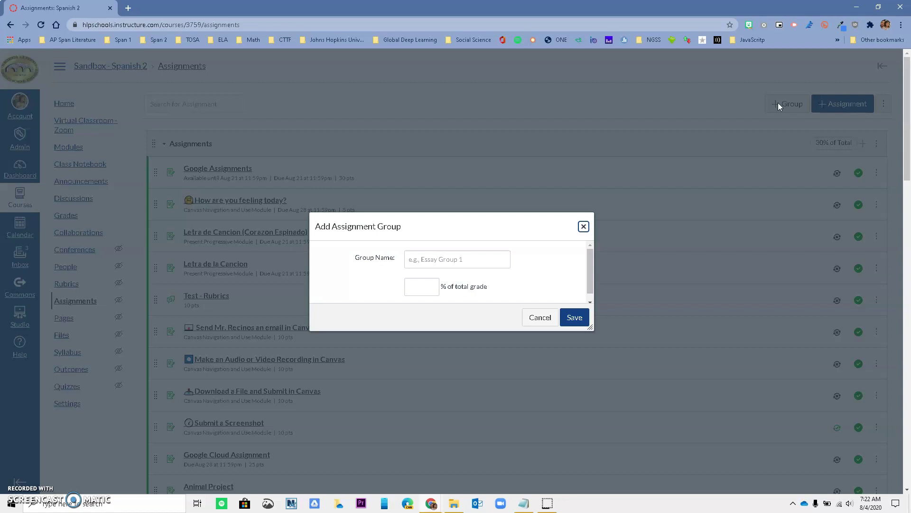
pyautogui.click(436, 261)
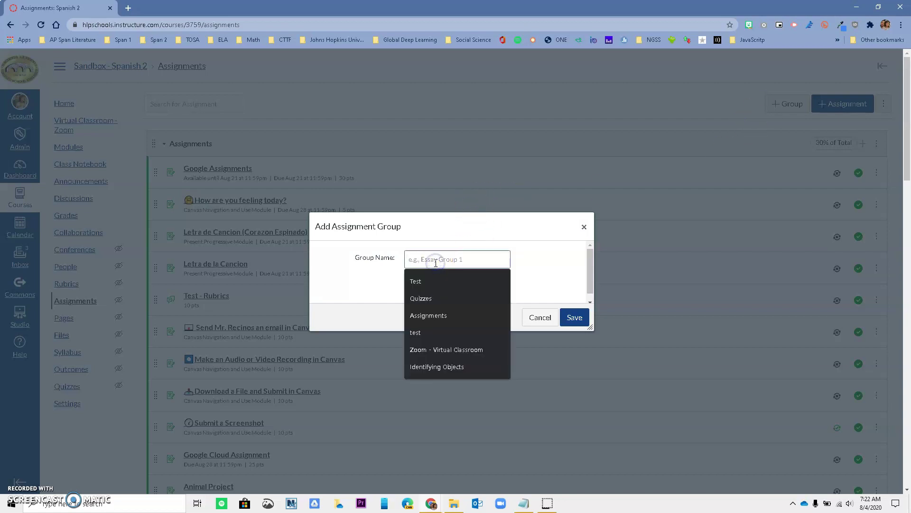
pyautogui.click(439, 296)
pyautogui.click(419, 283)
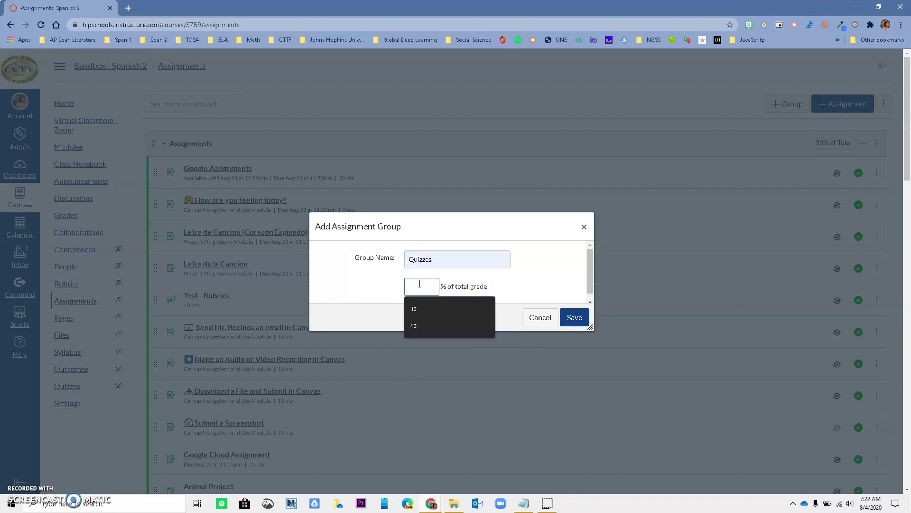
pyautogui.write('4')
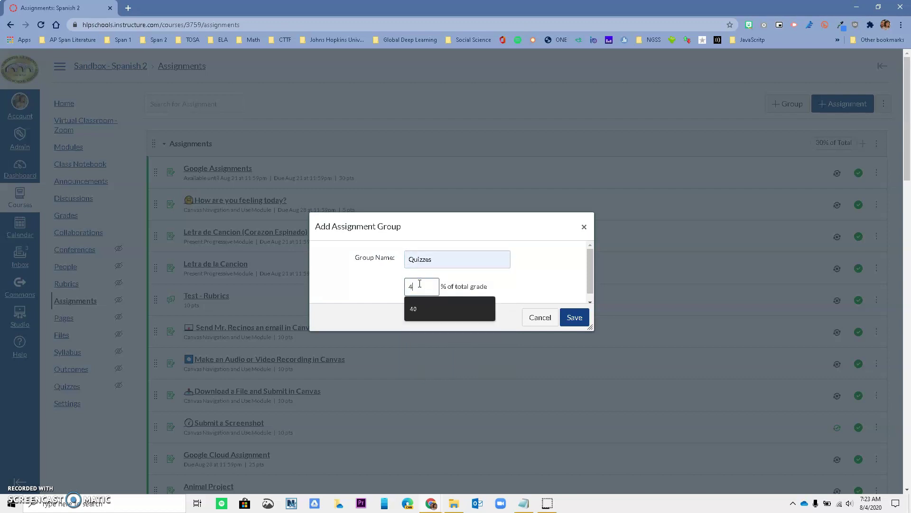
pyautogui.write('0')
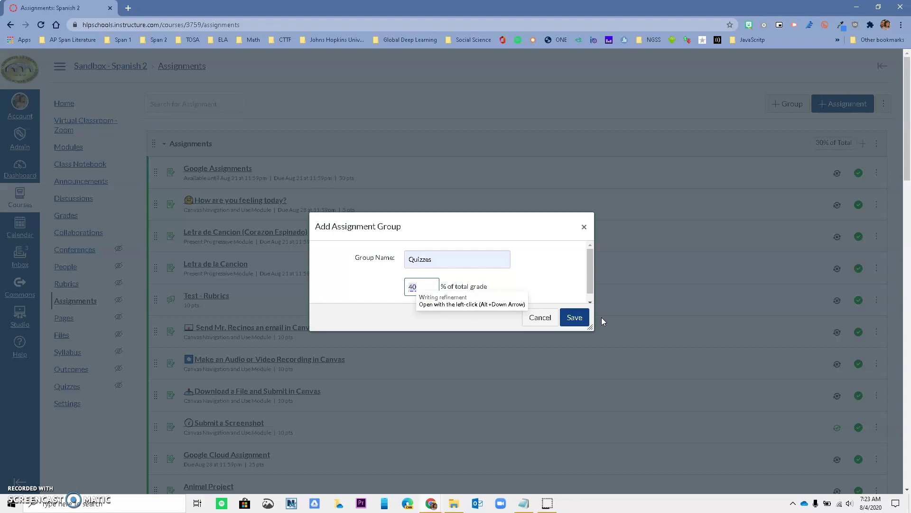
pyautogui.click(549, 317)
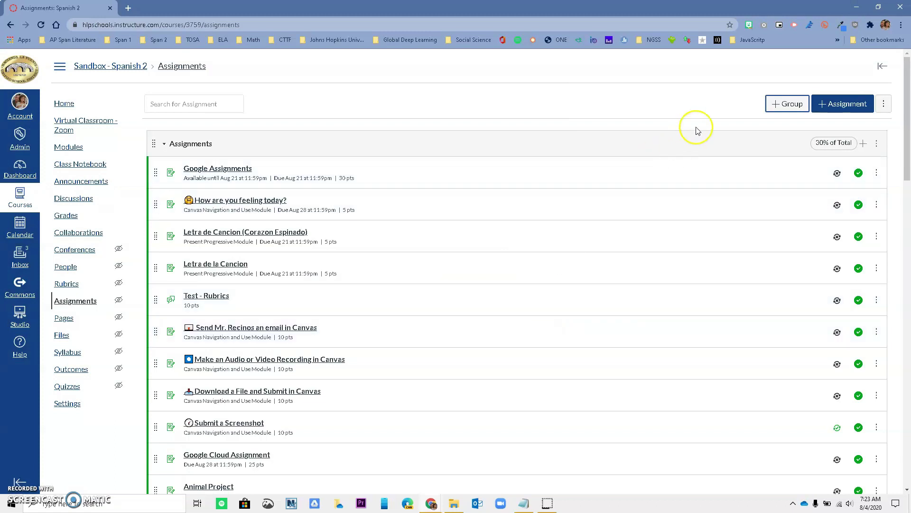
pyautogui.click(789, 104)
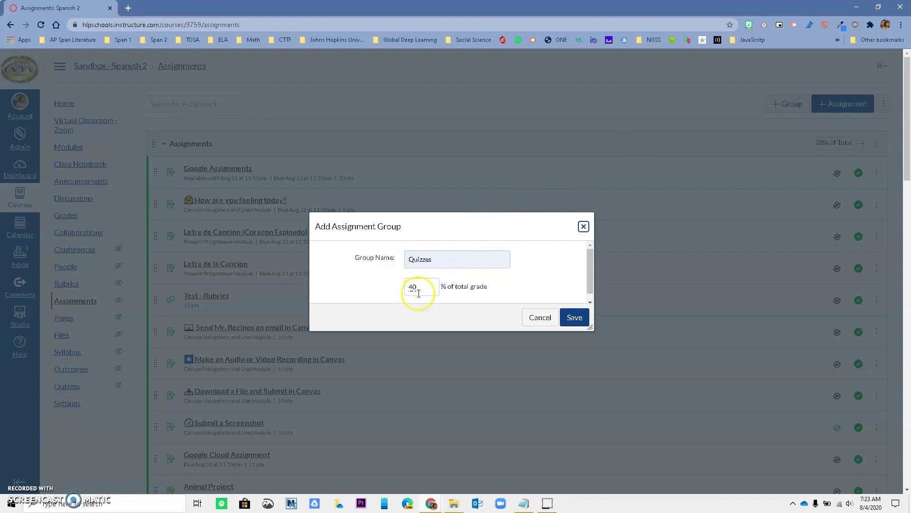
pyautogui.click(540, 317)
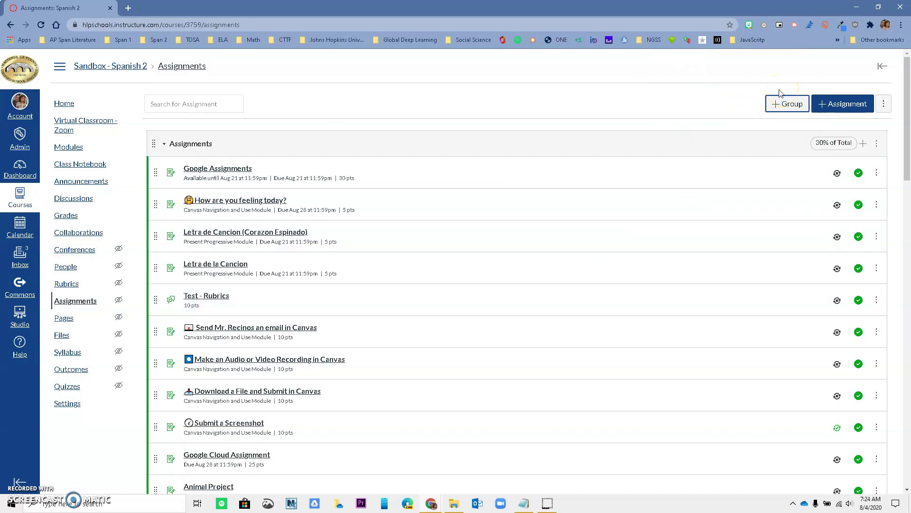
# Start a new assignment and enter its name.
pyautogui.click(835, 106)
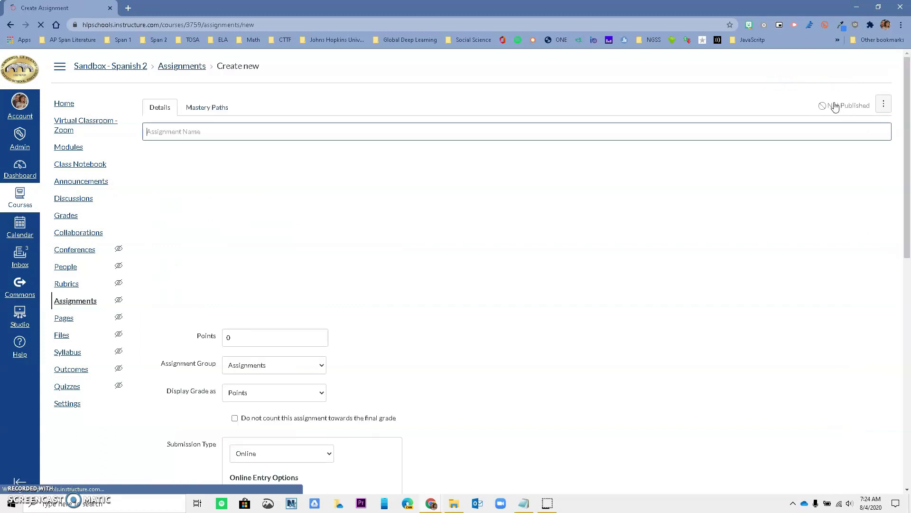
pyautogui.click(157, 135)
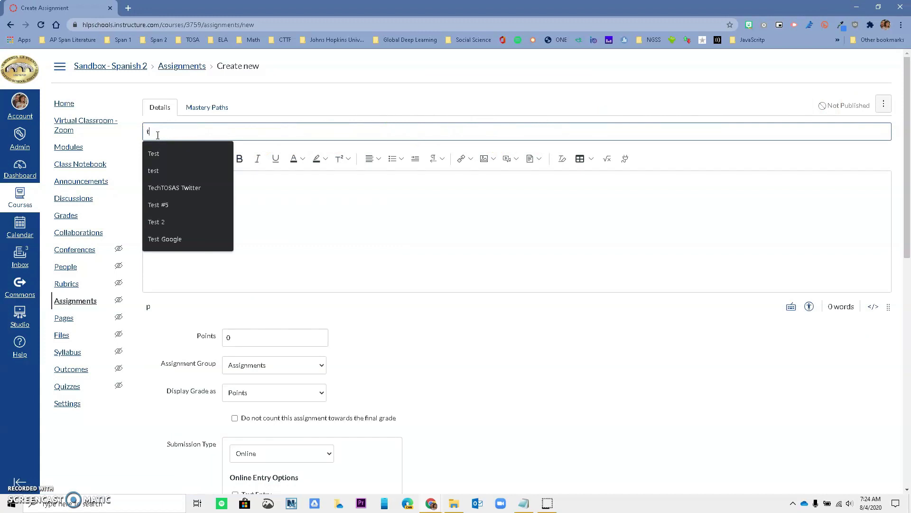
pyautogui.write('est')
pyautogui.click(277, 198)
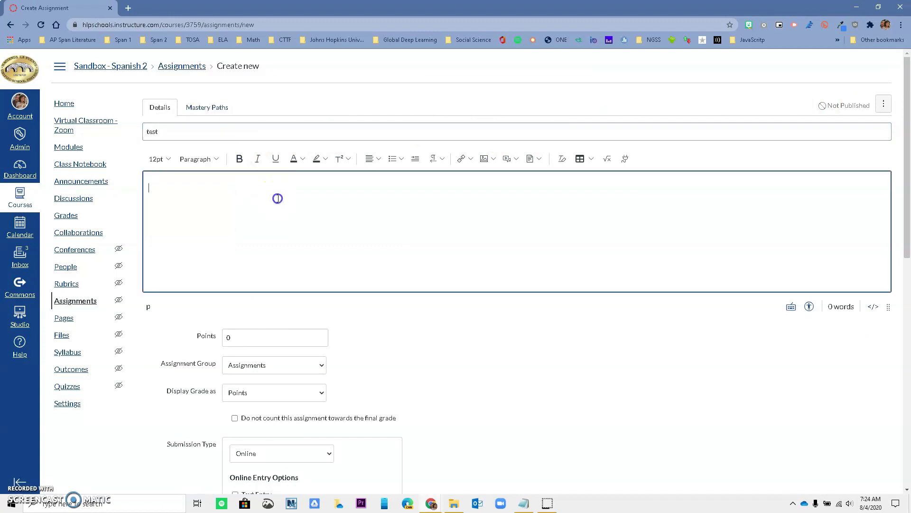
# Set the assignment's points to 10.
pyautogui.scroll(-1, 226, 233)
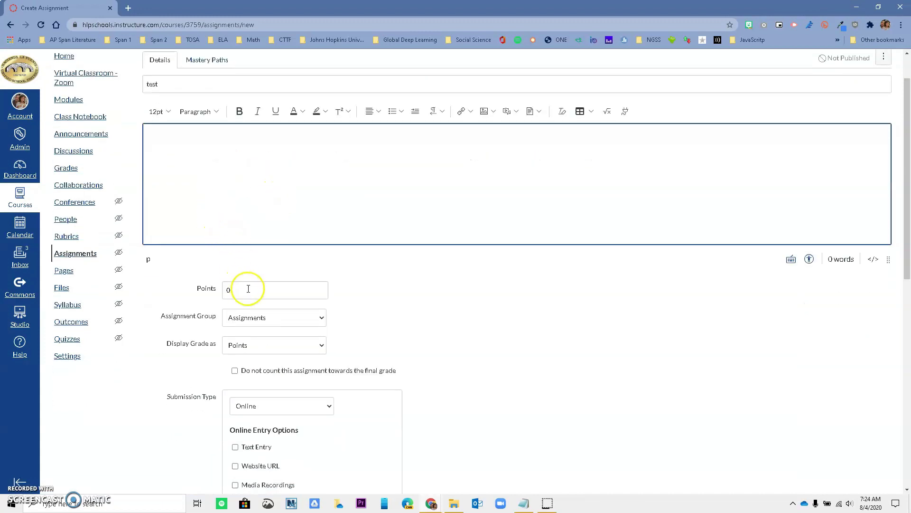
pyautogui.moveTo(248, 288); pyautogui.dragTo(221, 286)
pyautogui.write('1')
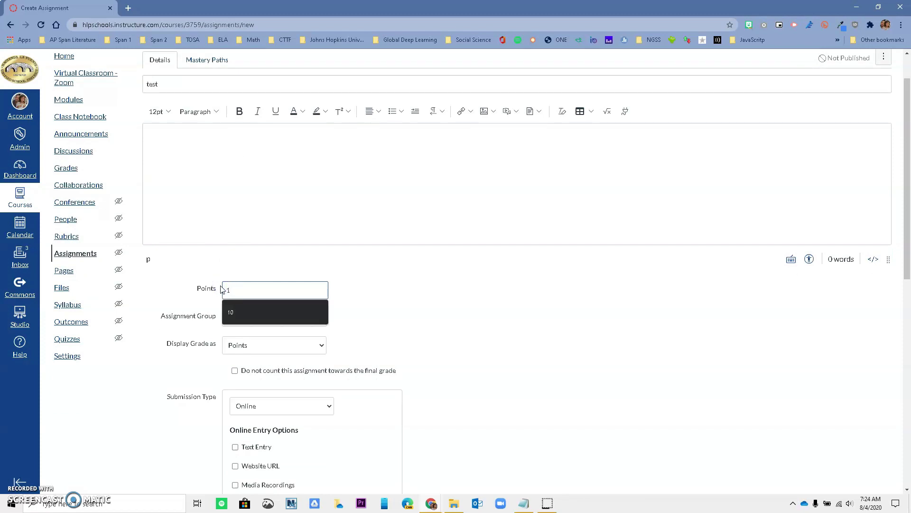
pyautogui.write('0')
pyautogui.scroll(-2, 189, 264)
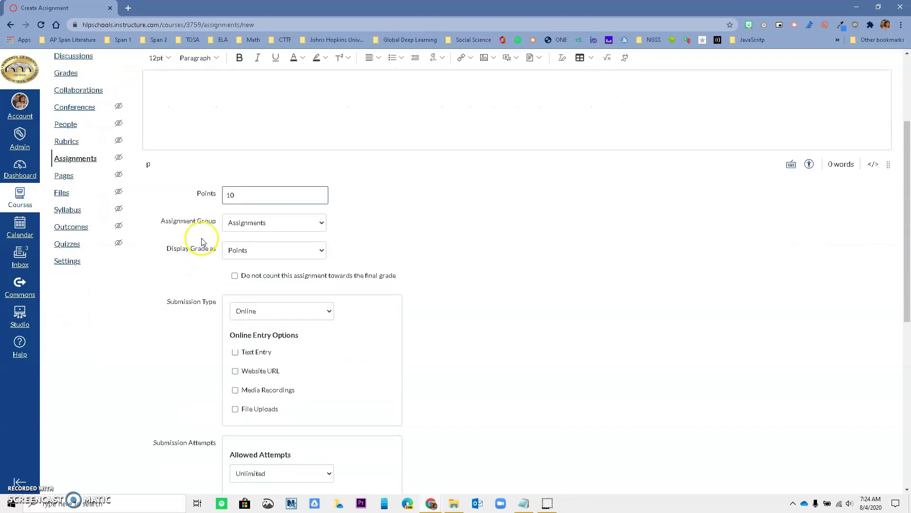
pyautogui.moveTo(269, 197); pyautogui.dragTo(240, 212)
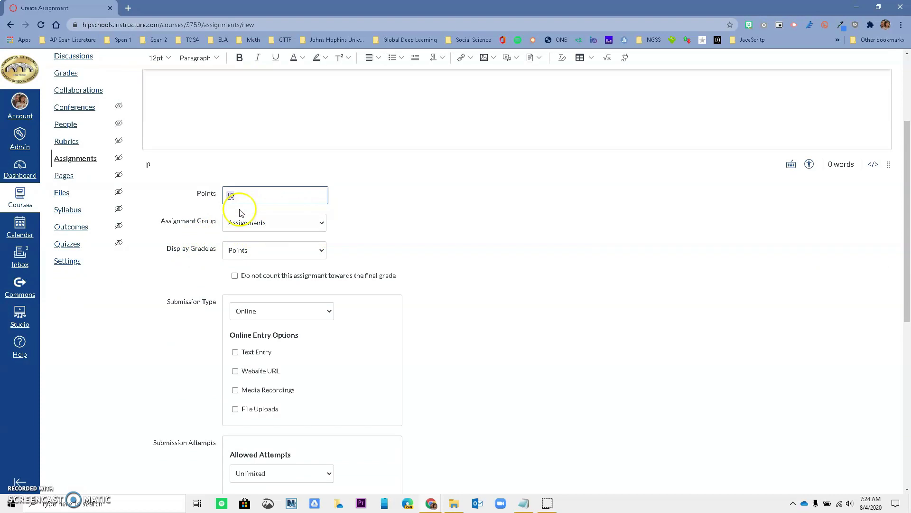
# Place the assignment in the Quizzes assignment group.
pyautogui.click(319, 223)
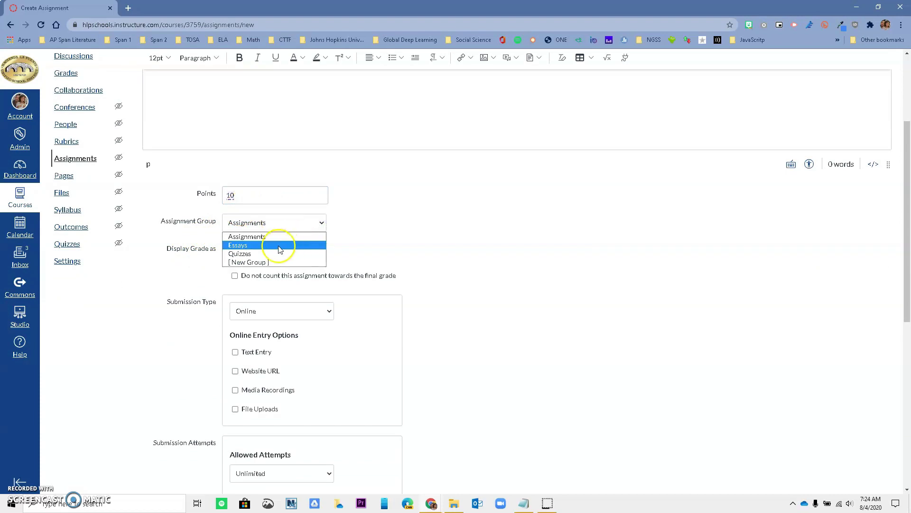
pyautogui.click(280, 245)
pyautogui.click(319, 223)
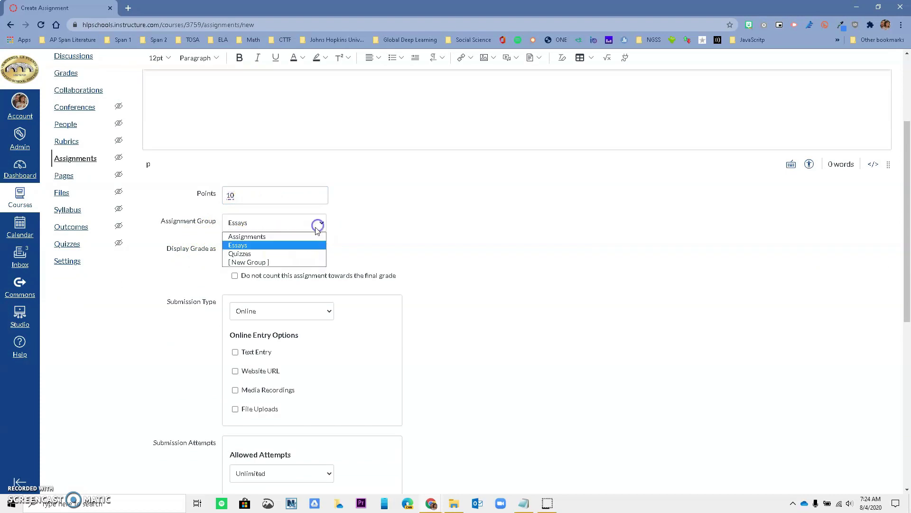
pyautogui.click(305, 236)
pyautogui.click(321, 224)
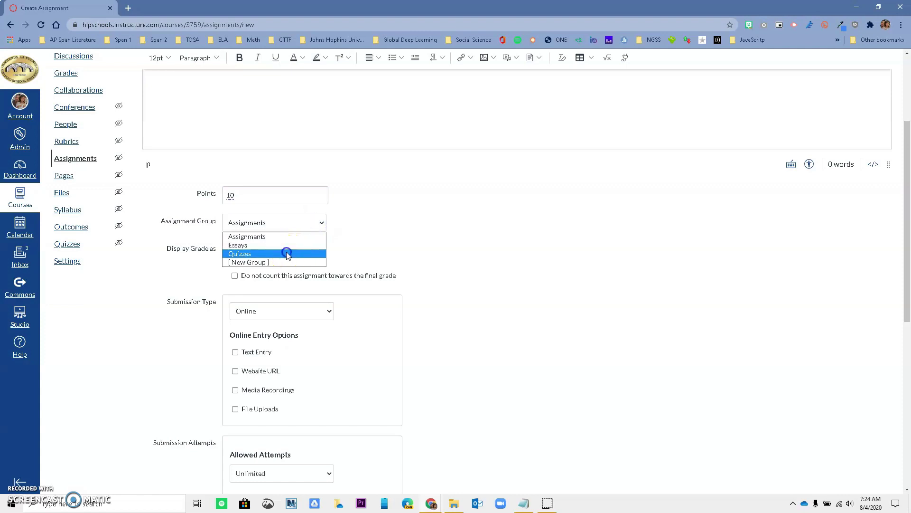
pyautogui.click(285, 255)
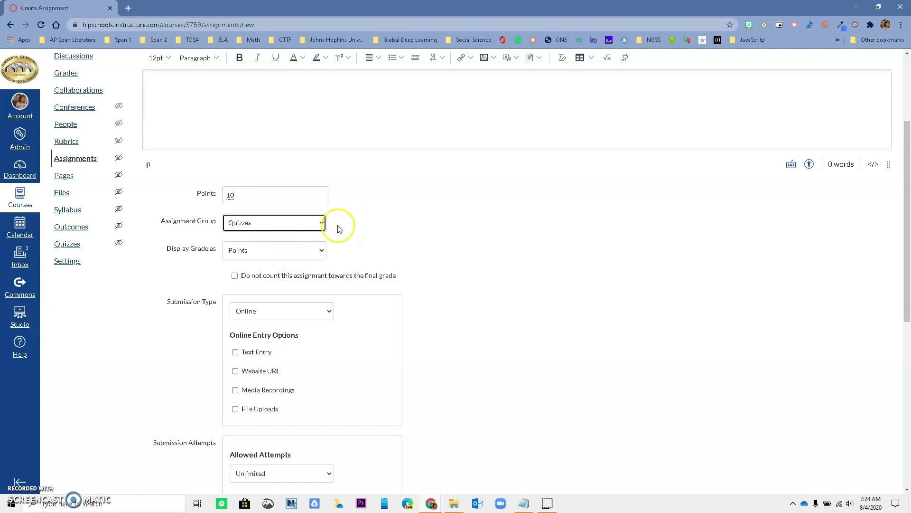
pyautogui.click(324, 224)
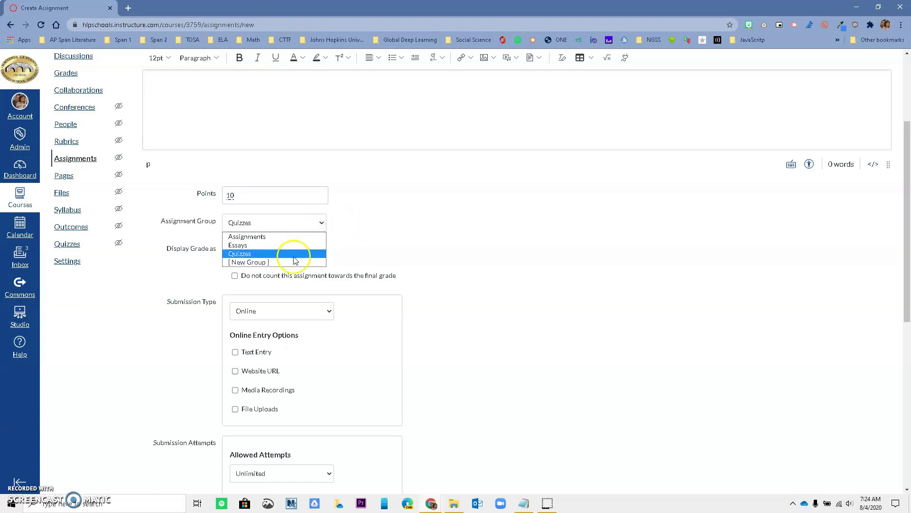
pyautogui.click(384, 226)
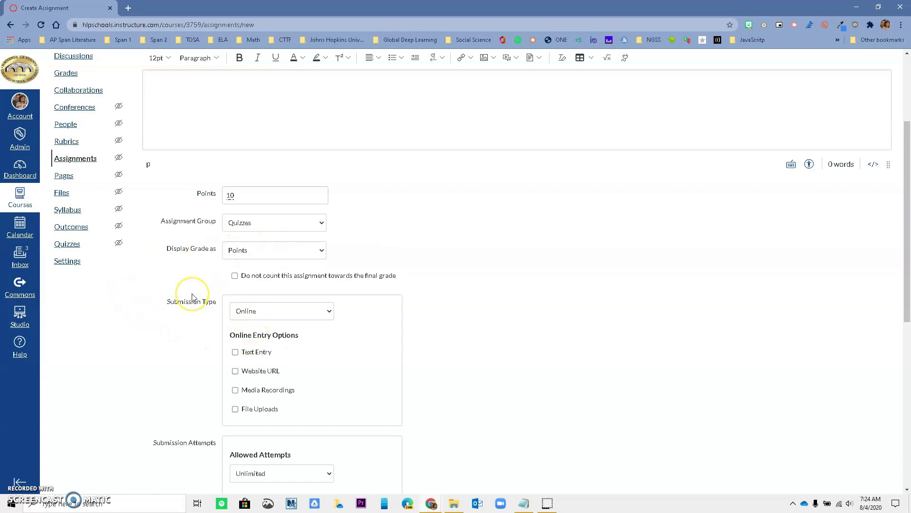
# Turn on Sync to SIS so this assignment's grades are synced.
pyautogui.scroll(-2, 193, 297)
pyautogui.scroll(-3, 193, 298)
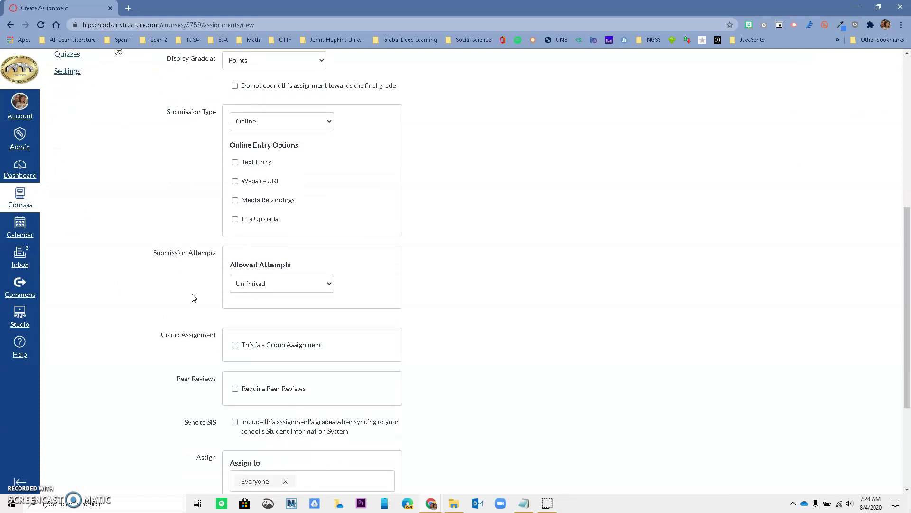
pyautogui.scroll(-2, 193, 297)
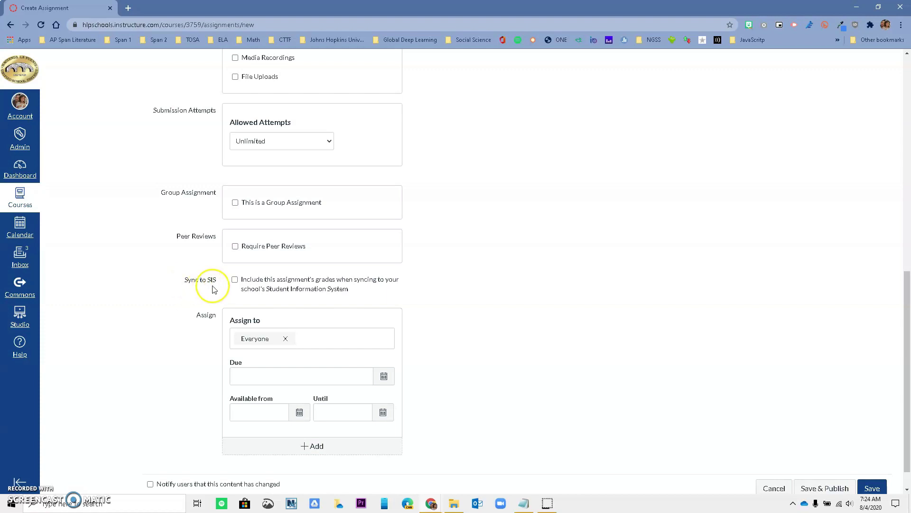
pyautogui.click(235, 280)
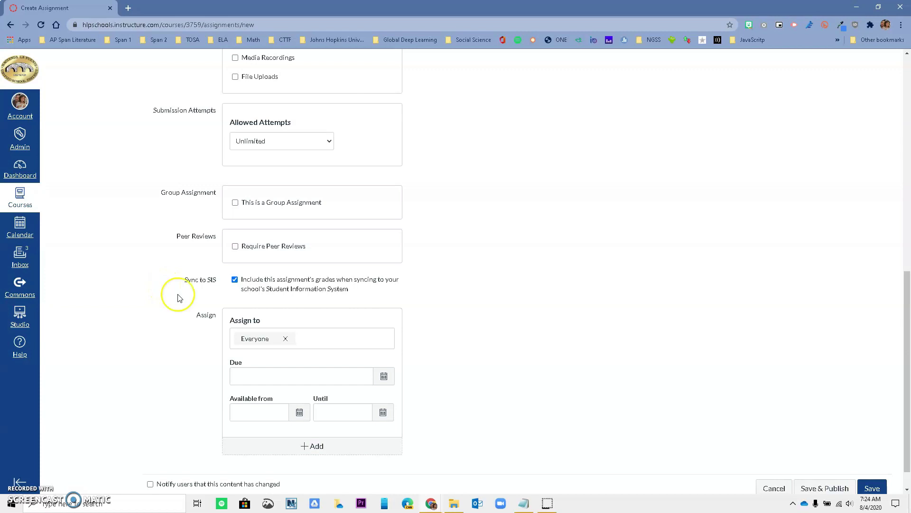
pyautogui.click(232, 281)
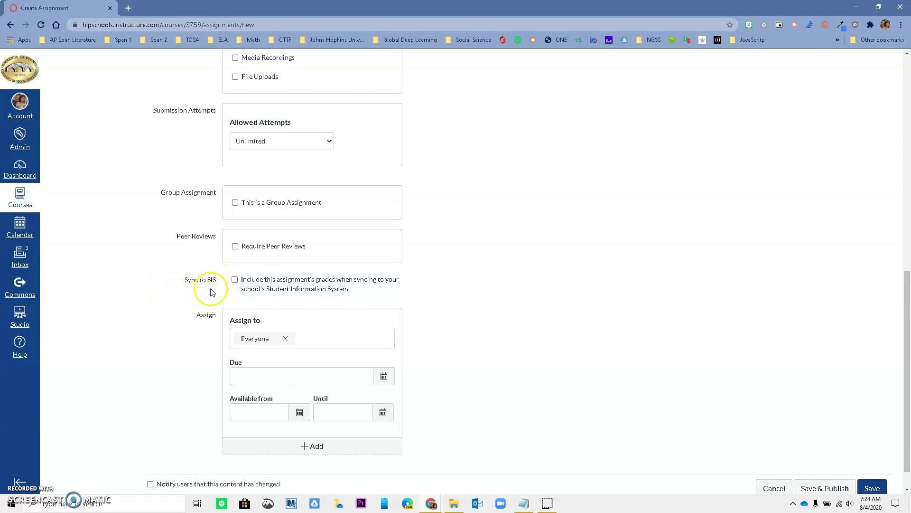
pyautogui.click(235, 280)
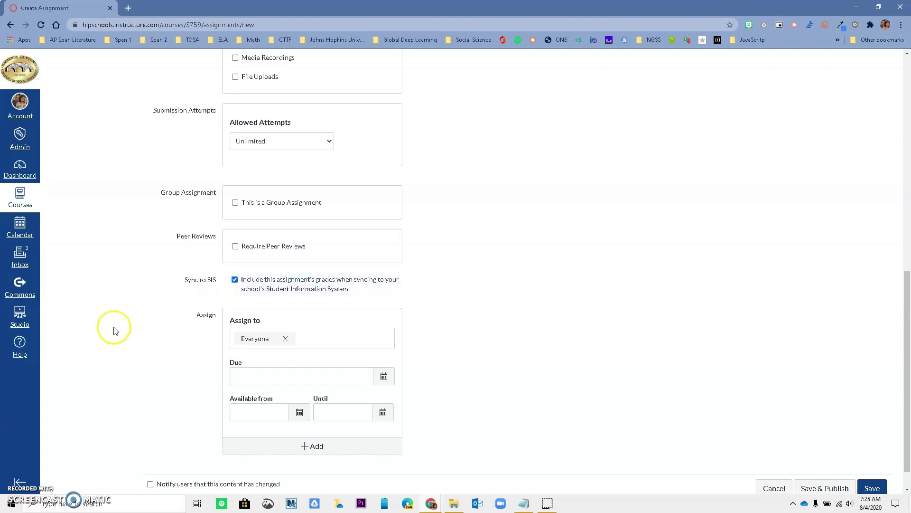
pyautogui.click(19, 494)
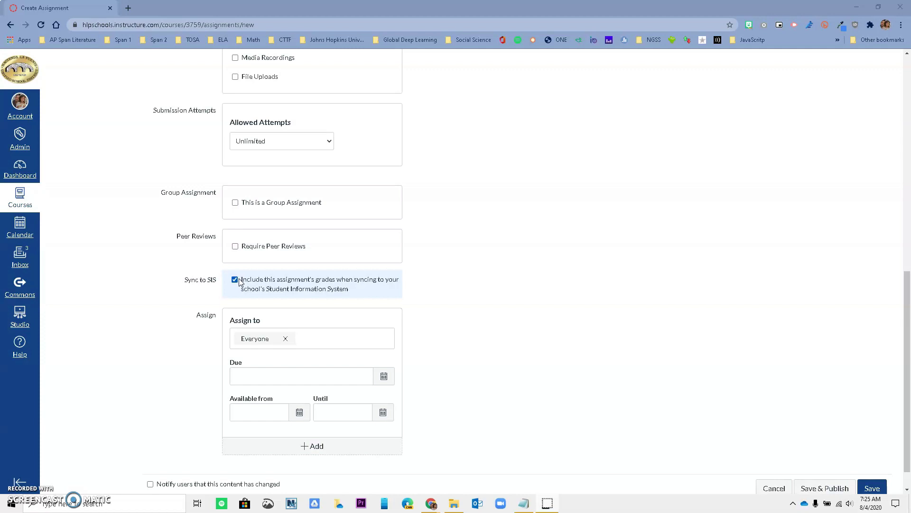
pyautogui.scroll(-1, 241, 283)
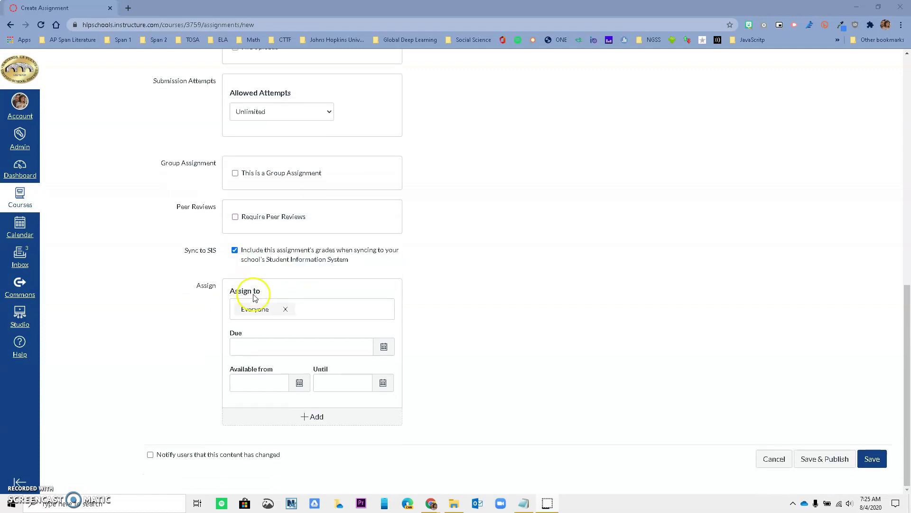
pyautogui.click(315, 311)
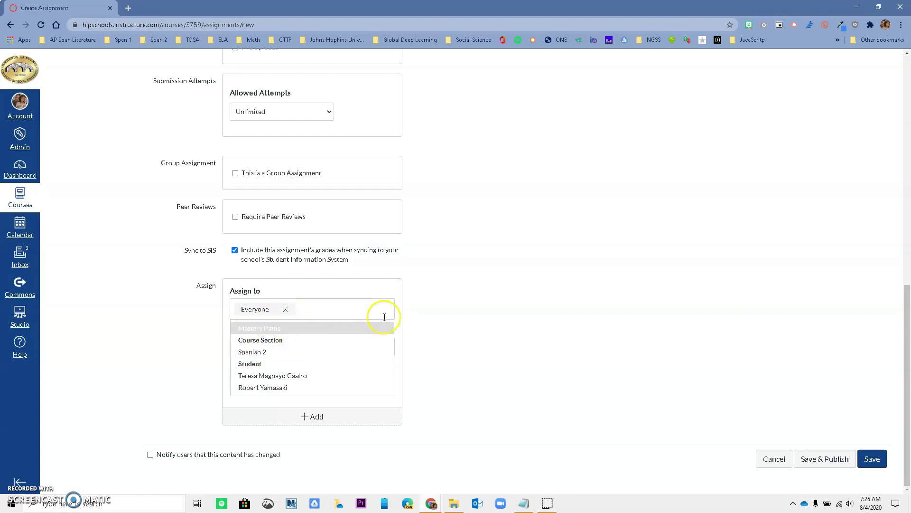
pyautogui.click(424, 306)
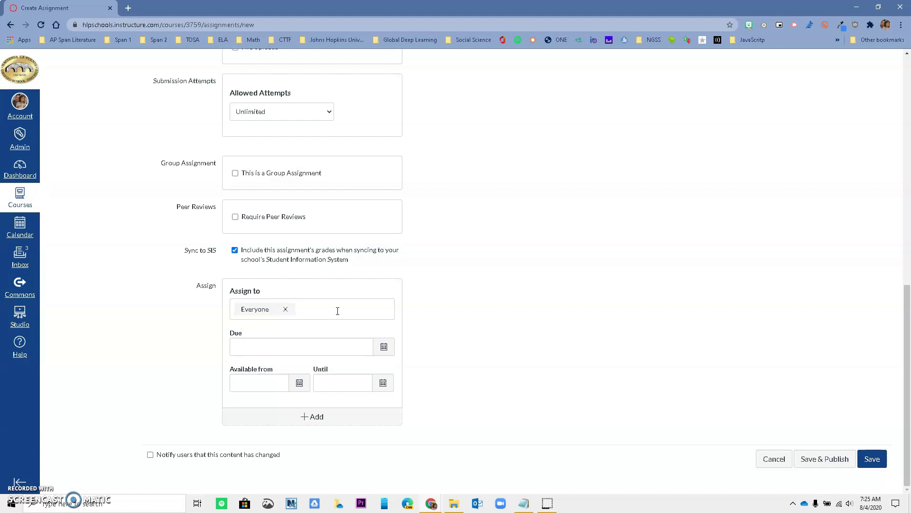
pyautogui.click(337, 311)
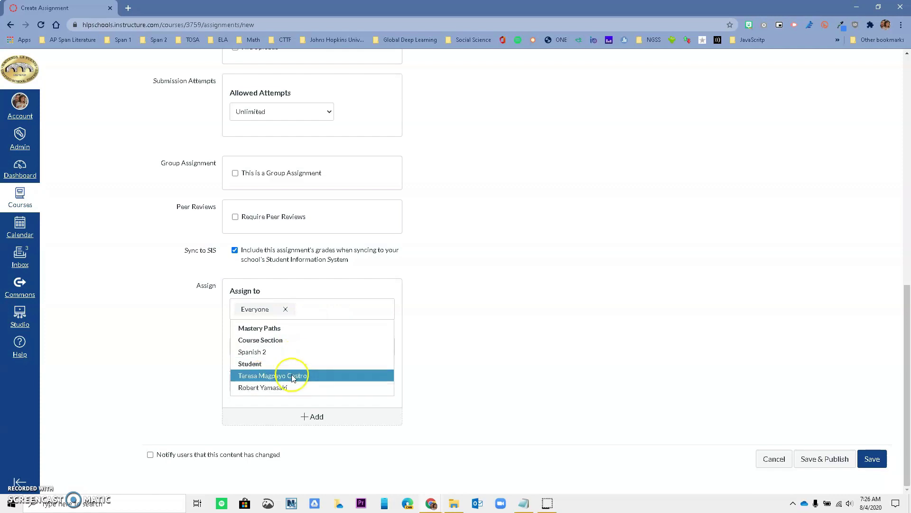
pyautogui.click(425, 287)
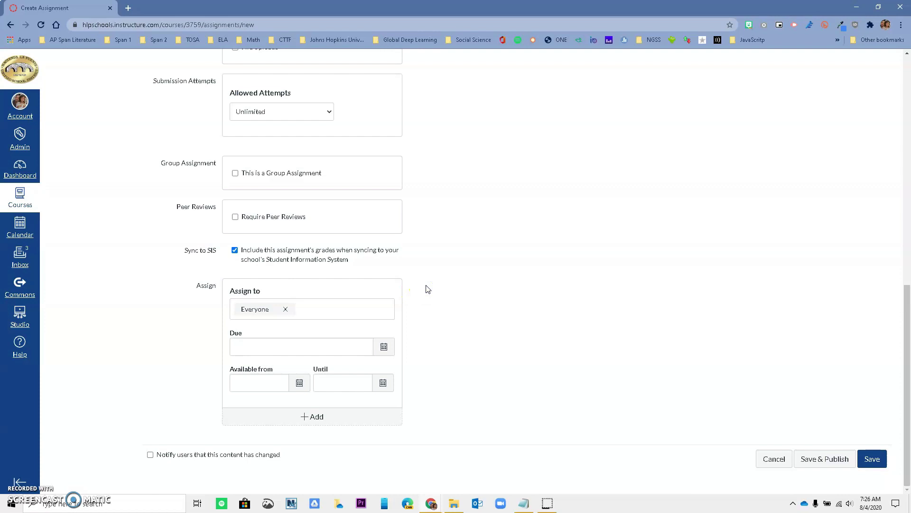
pyautogui.click(360, 309)
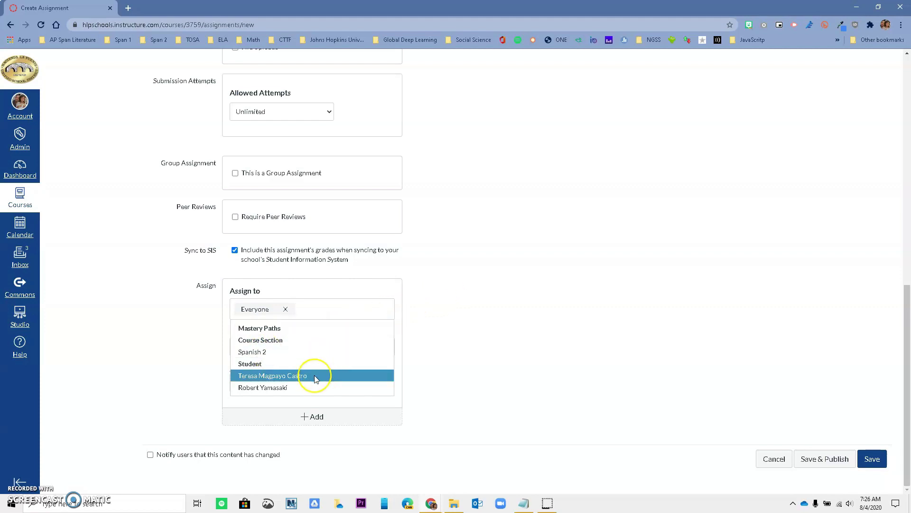
pyautogui.click(524, 222)
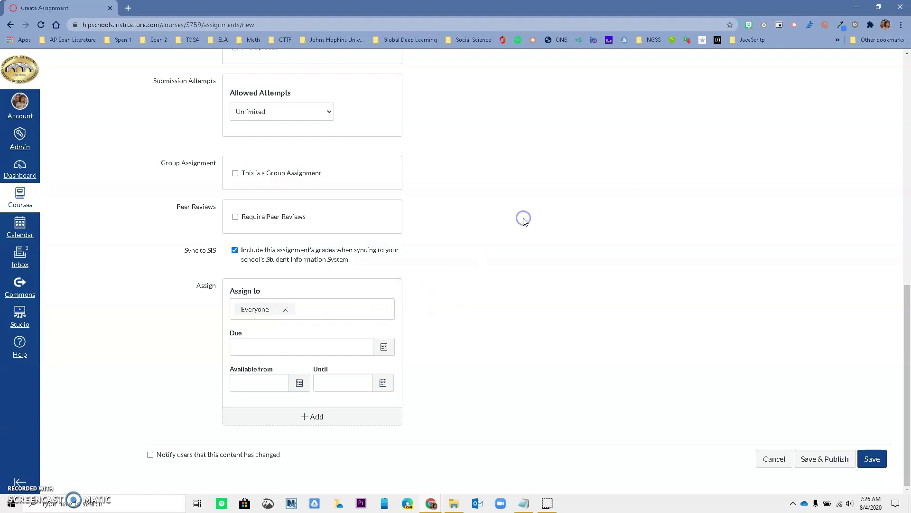
pyautogui.click(343, 346)
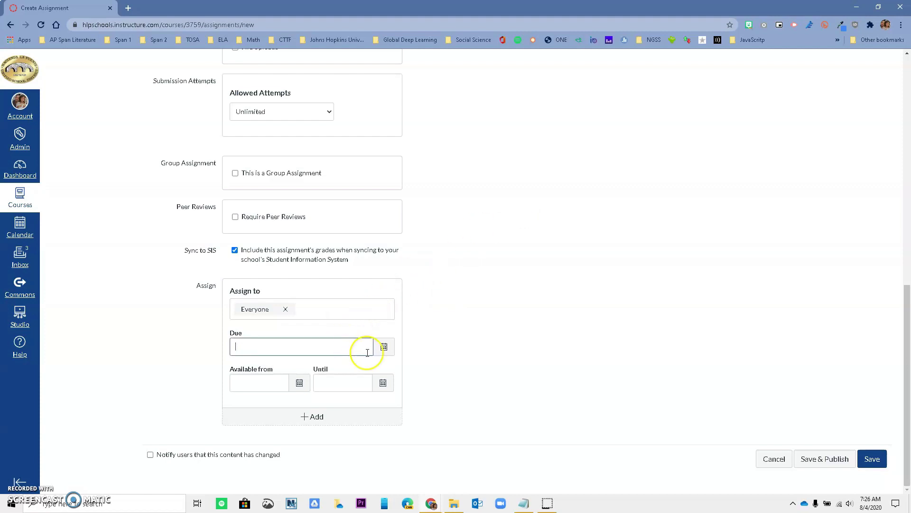
# Make the assignment due Aug 7 at 11:59pm.
pyautogui.click(383, 347)
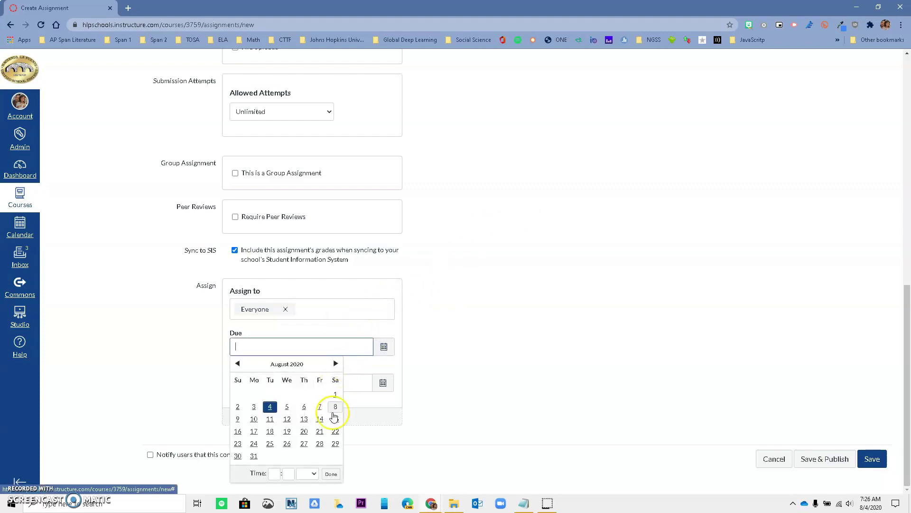
pyautogui.click(320, 406)
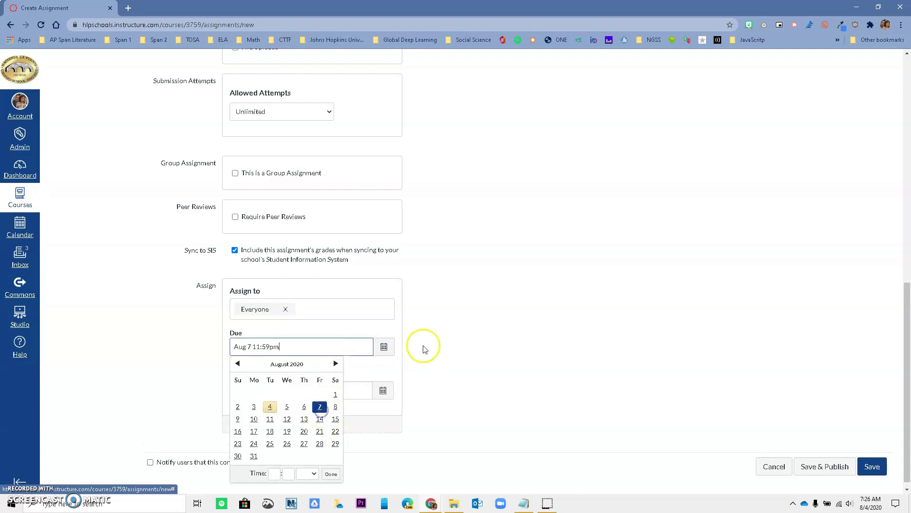
pyautogui.click(423, 340)
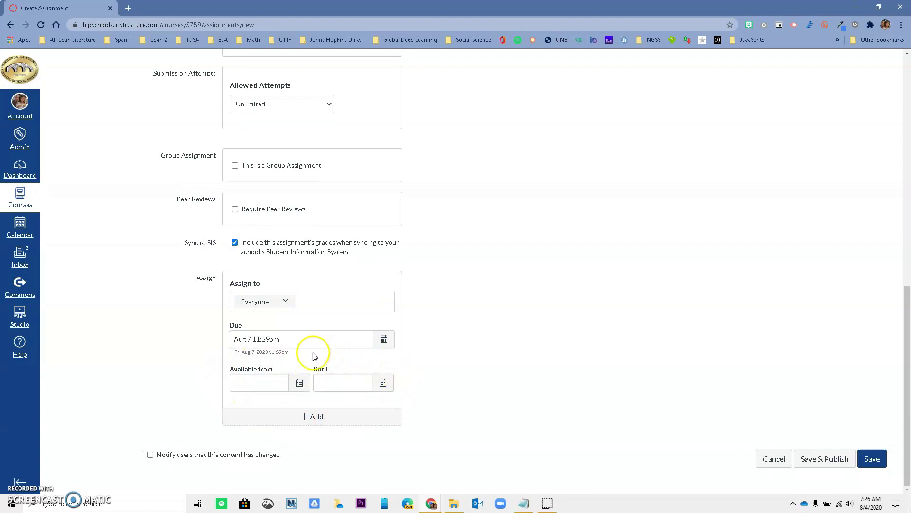
# Make the assignment available from Aug 4 12am until Aug 7 11:59pm.
pyautogui.click(300, 384)
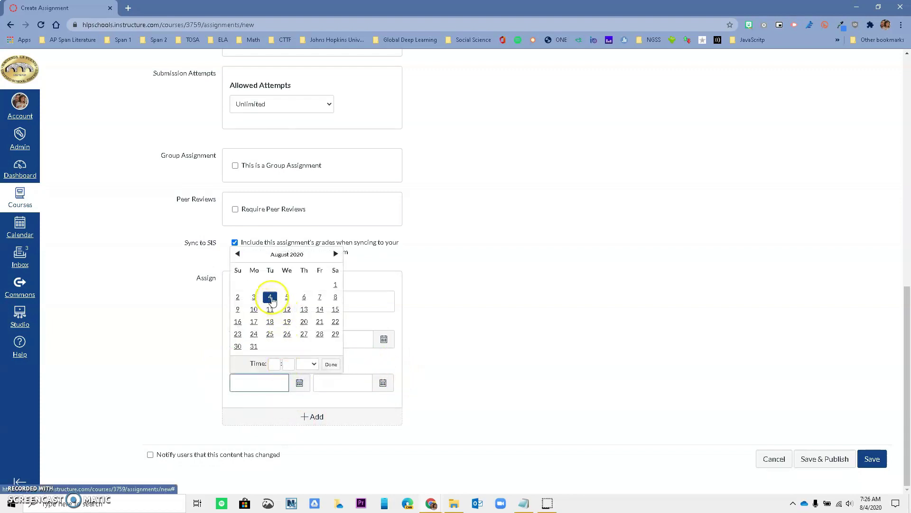
pyautogui.click(270, 298)
pyautogui.click(289, 420)
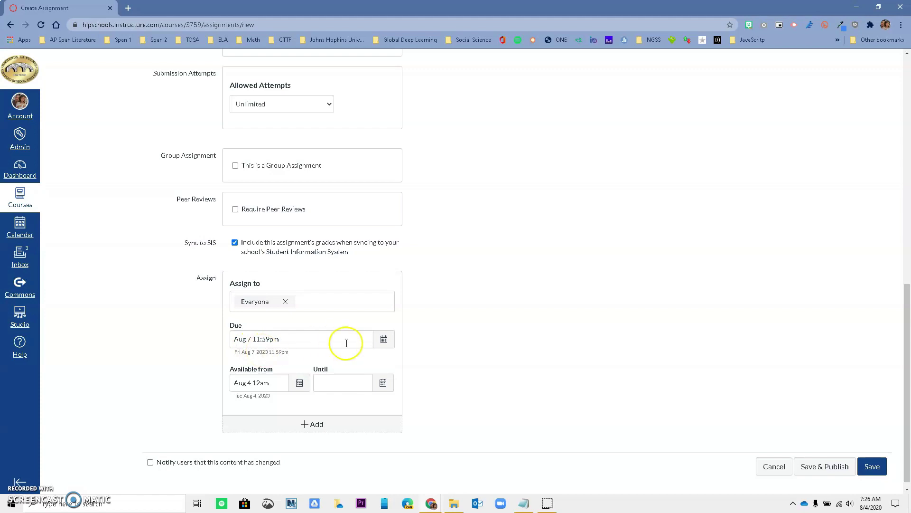
pyautogui.click(382, 382)
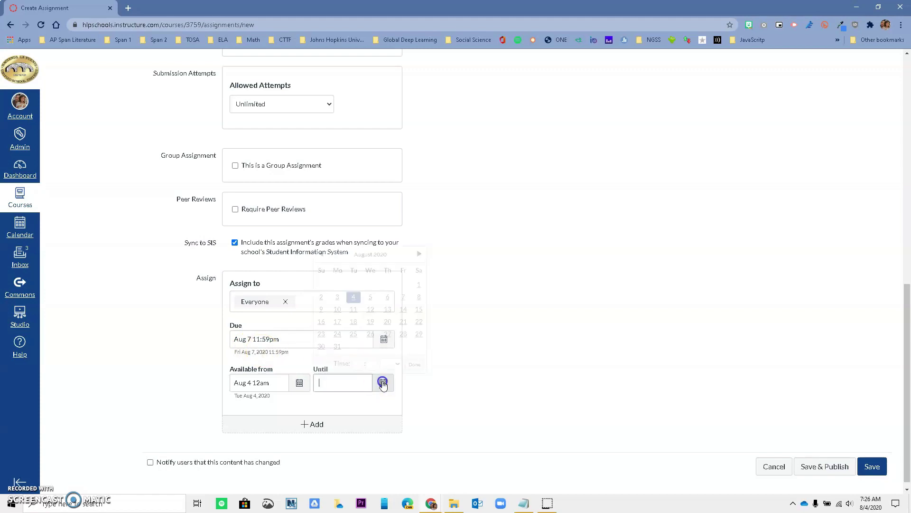
pyautogui.click(403, 297)
pyautogui.click(423, 399)
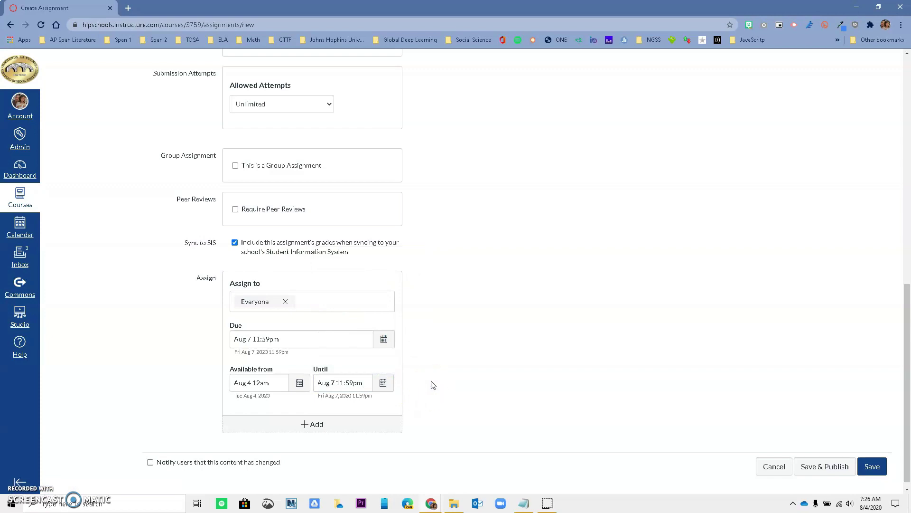
pyautogui.scroll(-1, 451, 400)
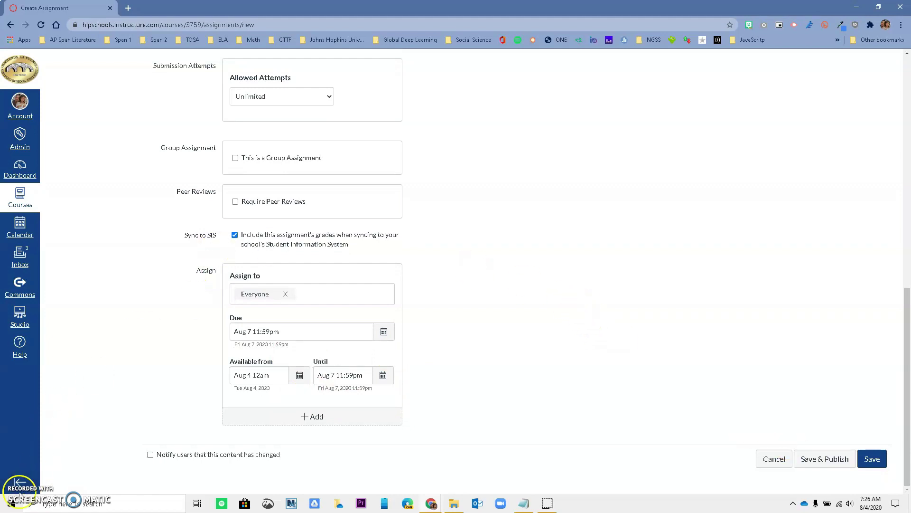
pyautogui.click(21, 494)
pyautogui.click(299, 332)
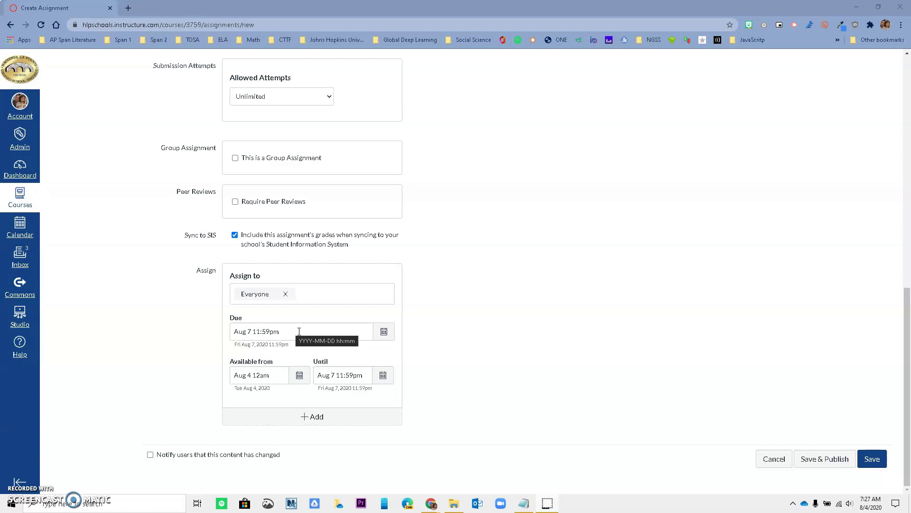
pyautogui.scroll(15, 302, 323)
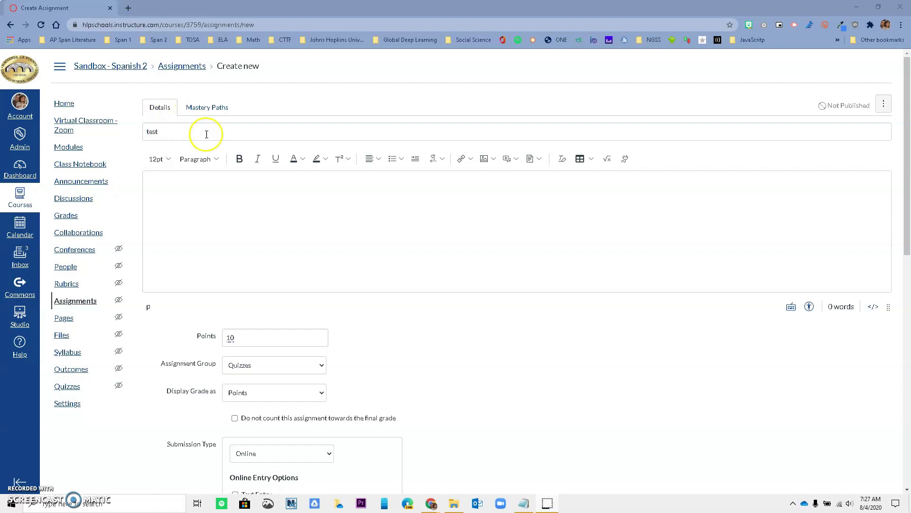
pyautogui.scroll(-11, 233, 151)
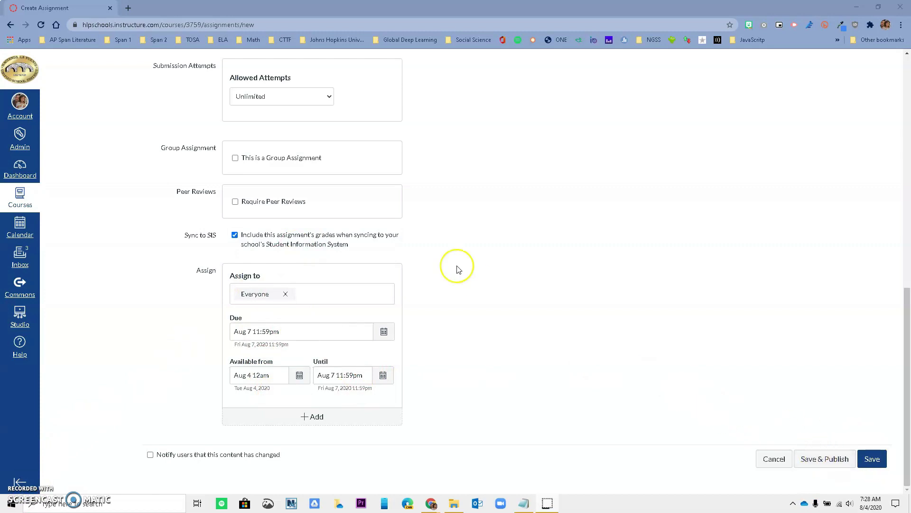
pyautogui.scroll(4, 202, 268)
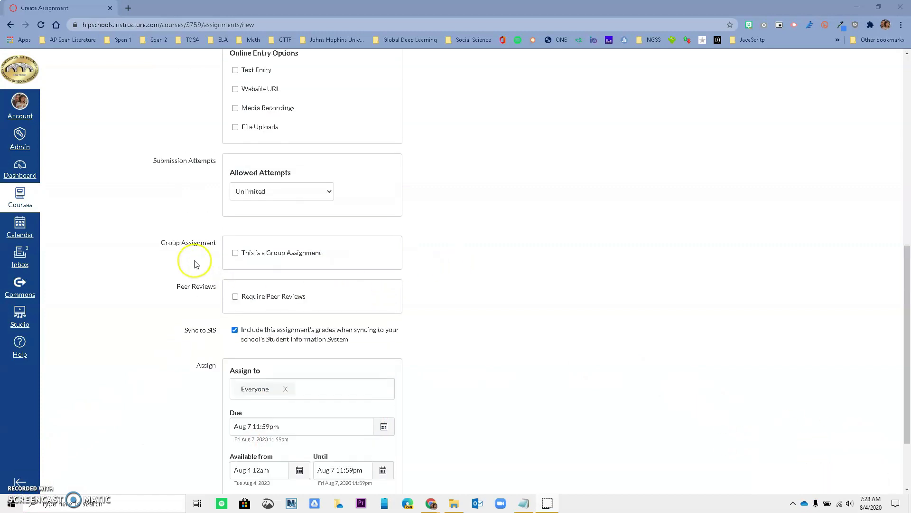
pyautogui.scroll(6, 154, 262)
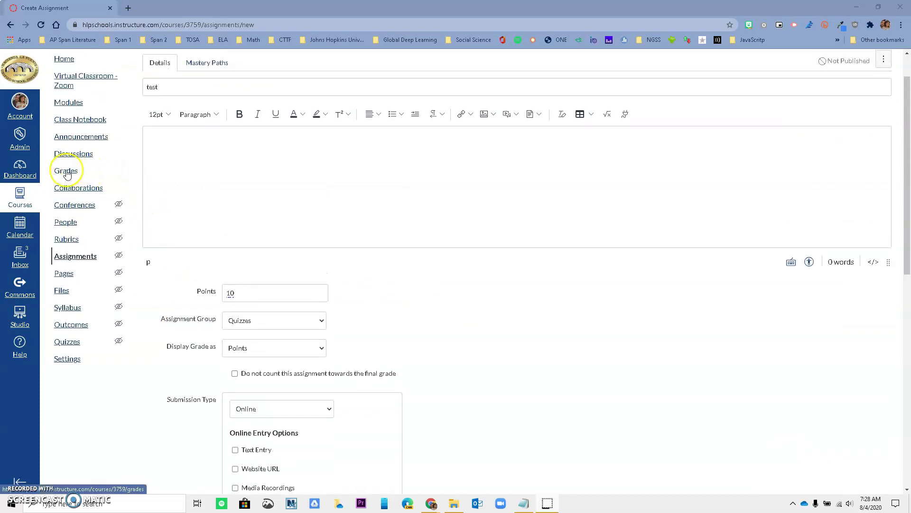
# Open the Spanish 2 Gradebook and scroll across its assignment columns for the three students.
pyautogui.click(66, 172)
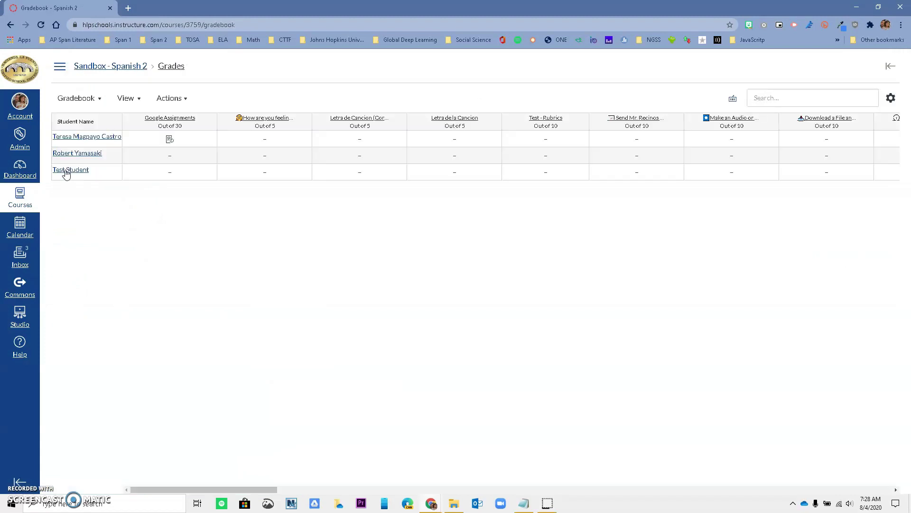
pyautogui.moveTo(194, 489); pyautogui.dragTo(815, 506)
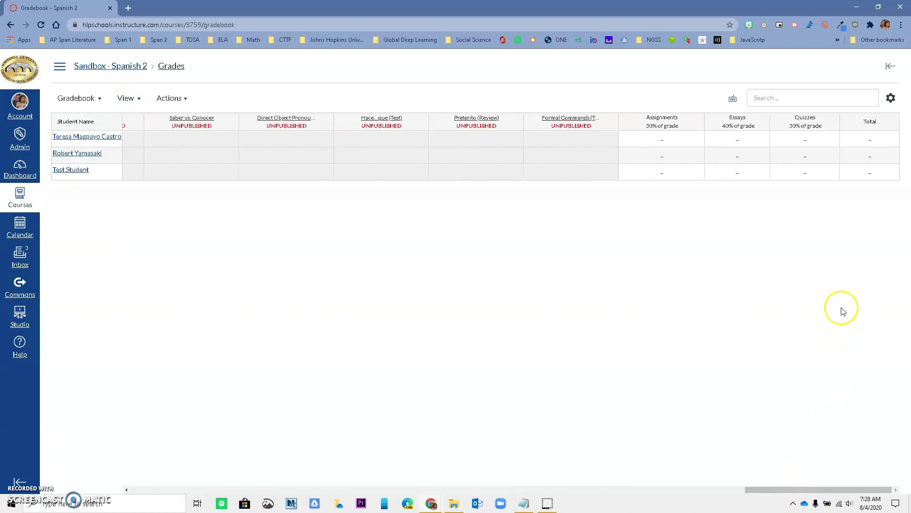
pyautogui.moveTo(685, 130)
pyautogui.moveTo(887, 116)
pyautogui.moveTo(839, 490); pyautogui.dragTo(73, 498)
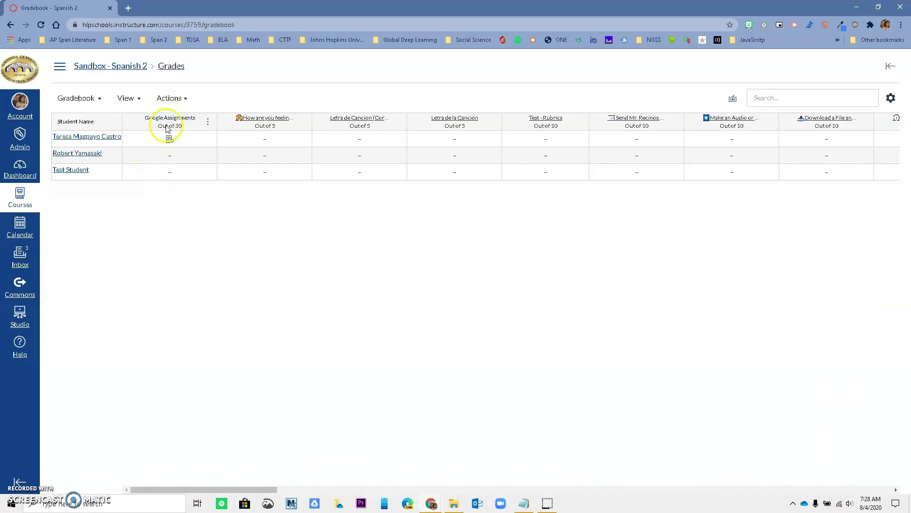
pyautogui.moveTo(277, 122)
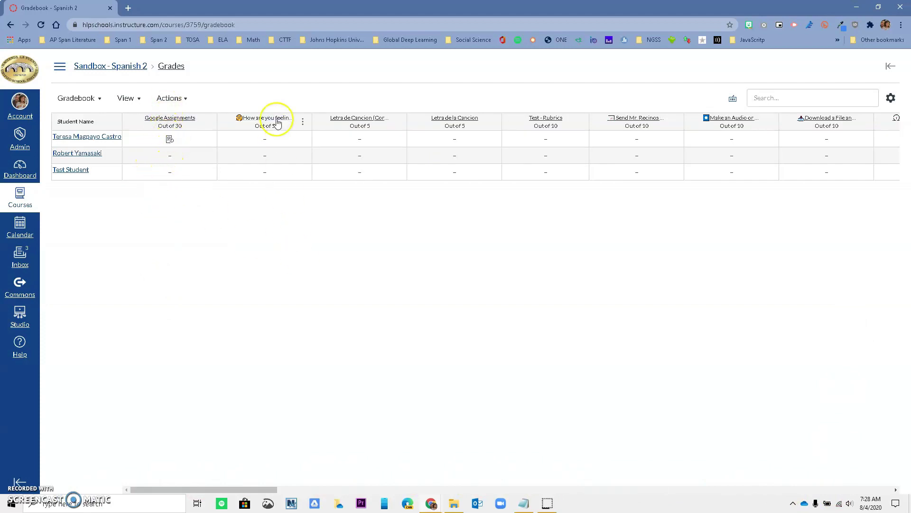
# Open Sync to Gradepassback Service for all sections with Presente Progresivo and Ensayo (Essay) selected.
pyautogui.click(186, 102)
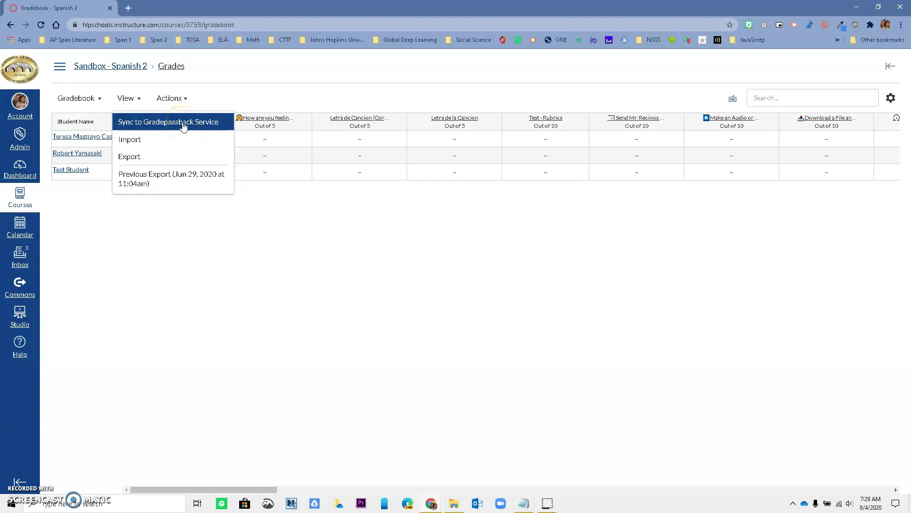
pyautogui.click(184, 124)
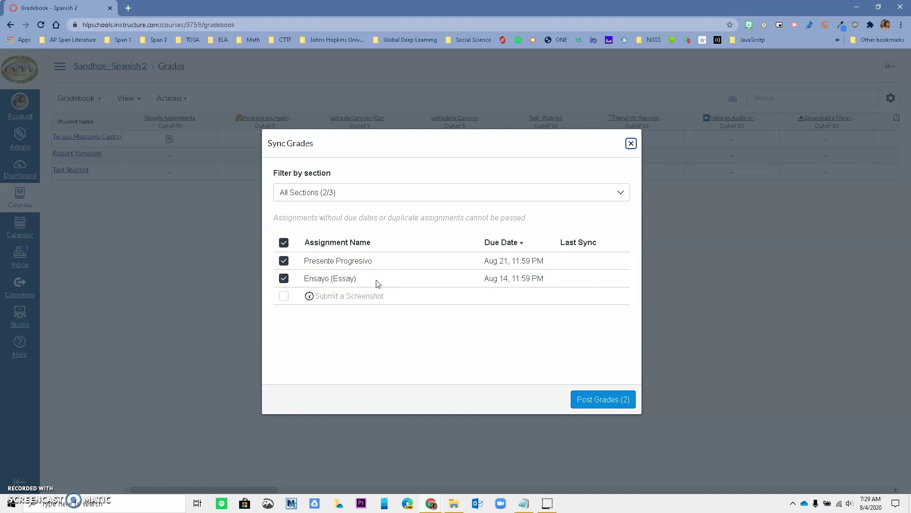
pyautogui.click(284, 278)
pyautogui.click(283, 278)
pyautogui.click(620, 194)
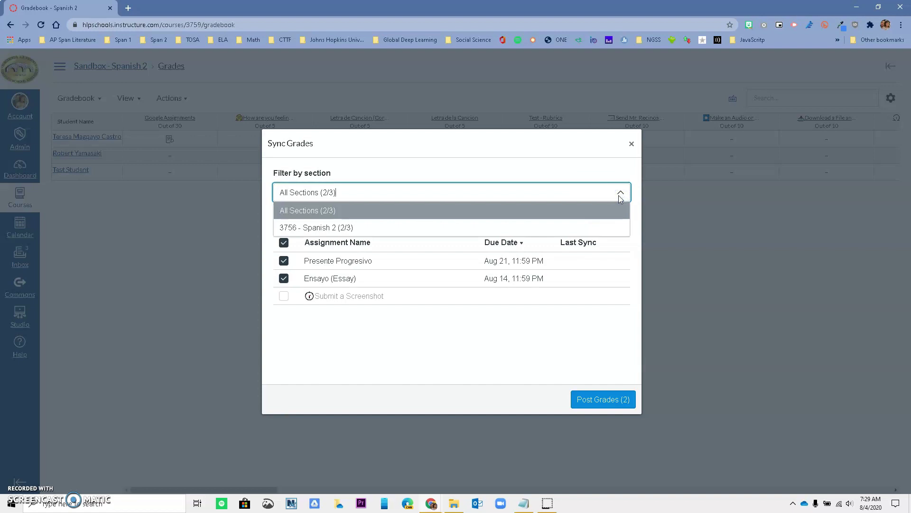
pyautogui.click(570, 169)
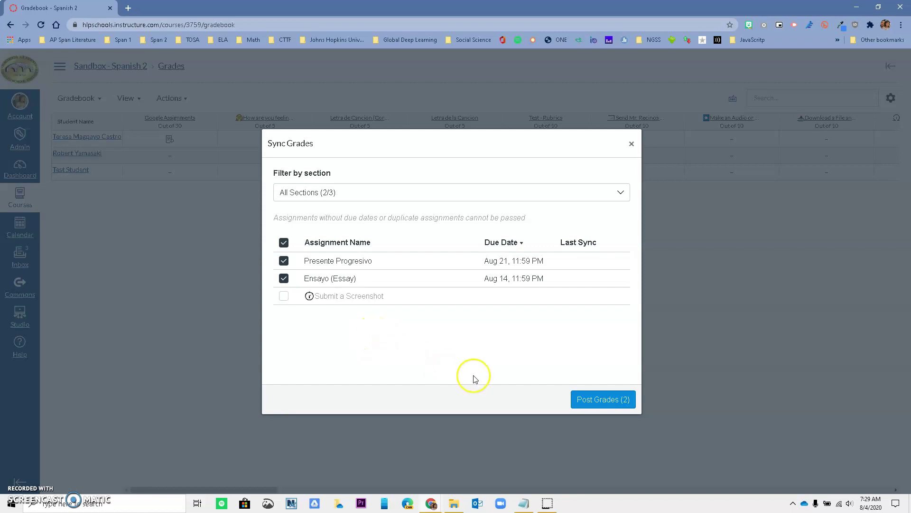
# Post grades for the two selected assignments using Post Grades (2).
pyautogui.click(588, 399)
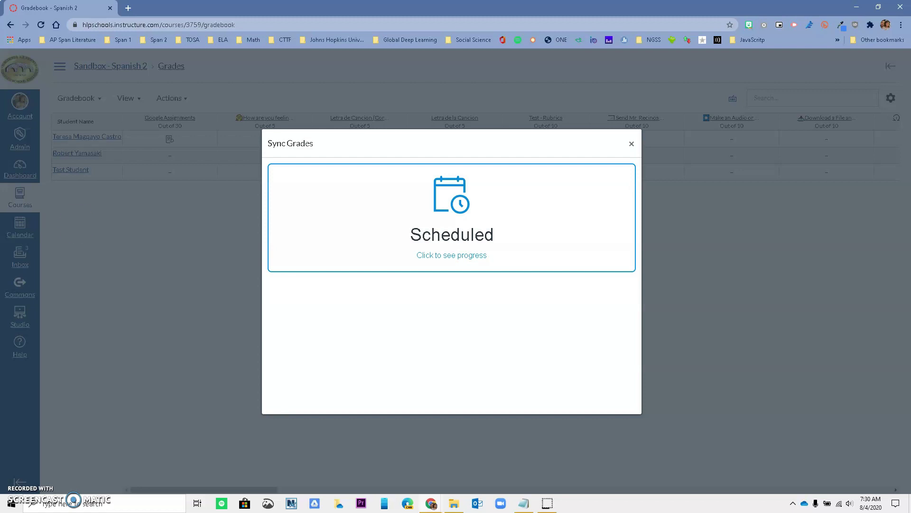
# Follow the progress link from the Scheduled dialog to the Grade Sync History page.
pyautogui.click(468, 258)
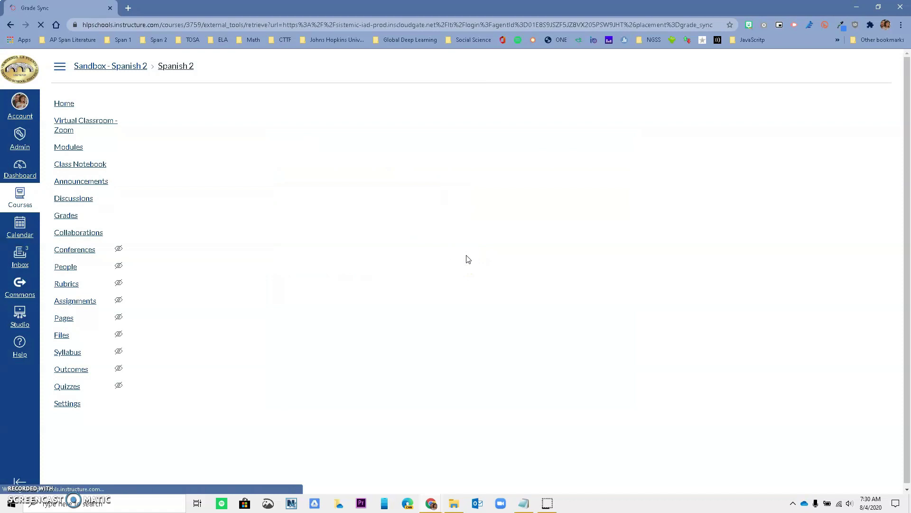